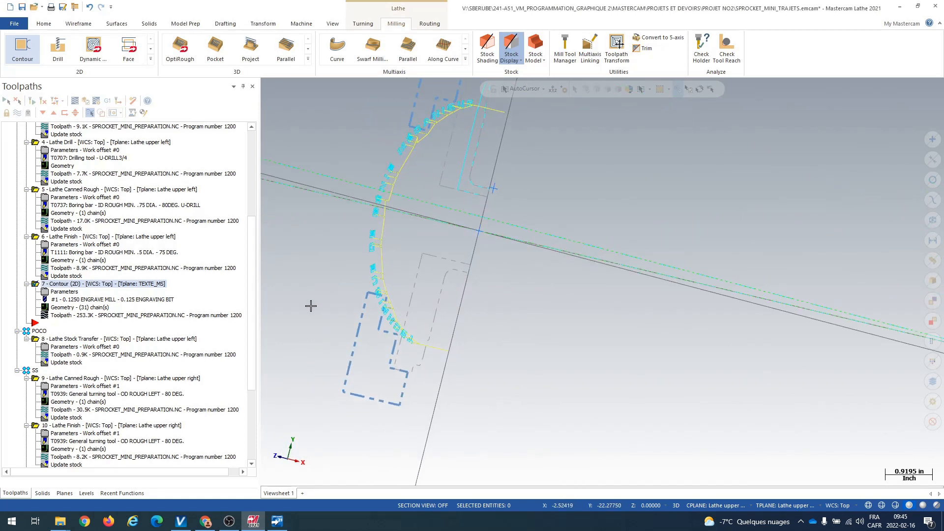
Switch to VERICUT and reset the machining simulation of the sprocket project
{"action": "left_click", "coordinate": [181, 522]}
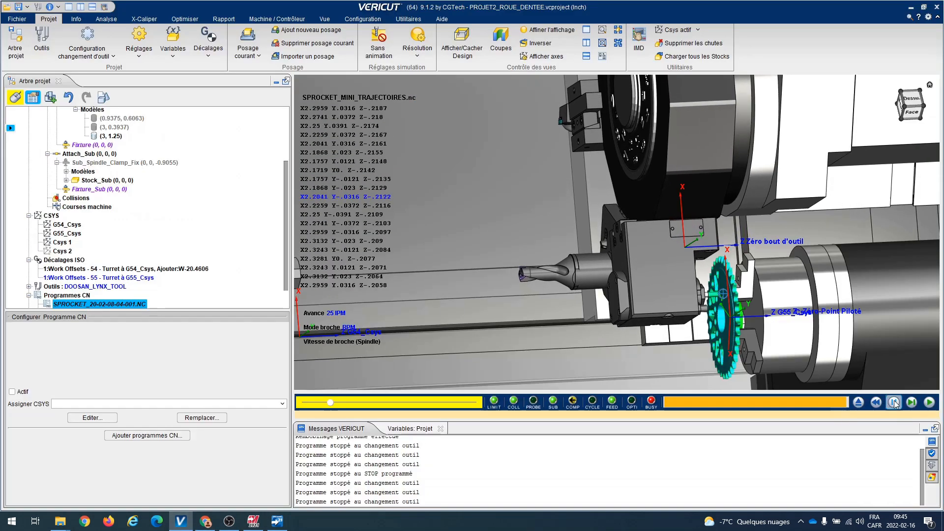
{"action": "left_click", "coordinate": [858, 403]}
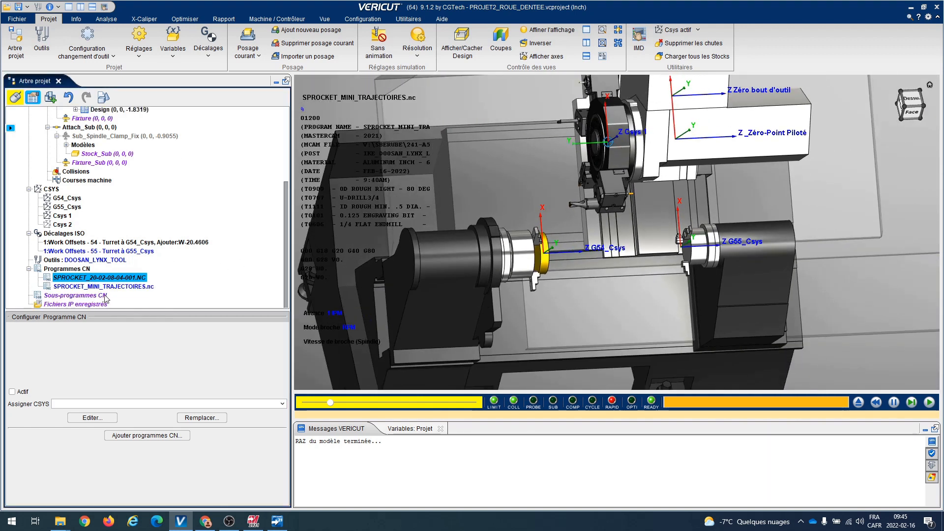
Select the SPROCKET_MINI_TRAJECTOIRES.nc program among the project's NC programs
{"action": "left_click", "coordinate": [106, 287]}
{"action": "left_click", "coordinate": [101, 279]}
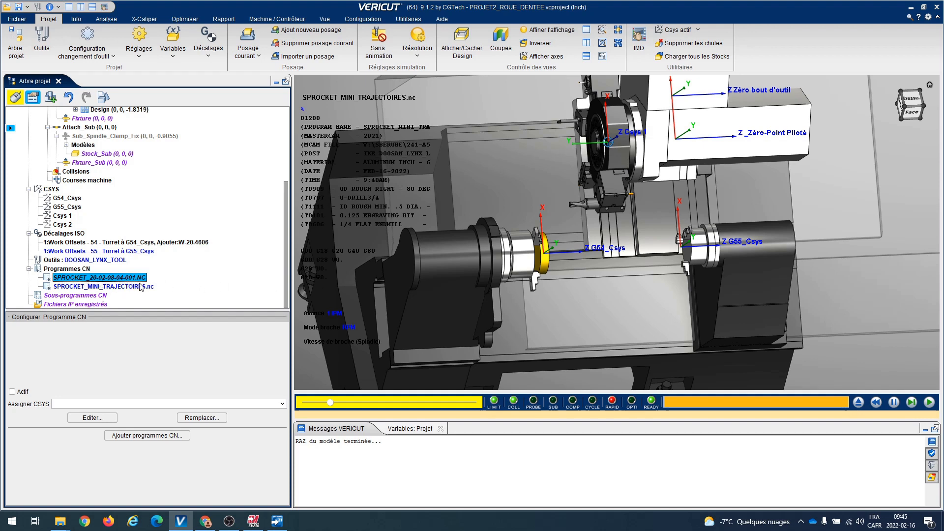
{"action": "right_click", "coordinate": [77, 278]}
{"action": "left_click", "coordinate": [106, 287]}
{"action": "right_click", "coordinate": [98, 278]}
{"action": "left_click", "coordinate": [117, 286]}
{"action": "left_click", "coordinate": [118, 287]}
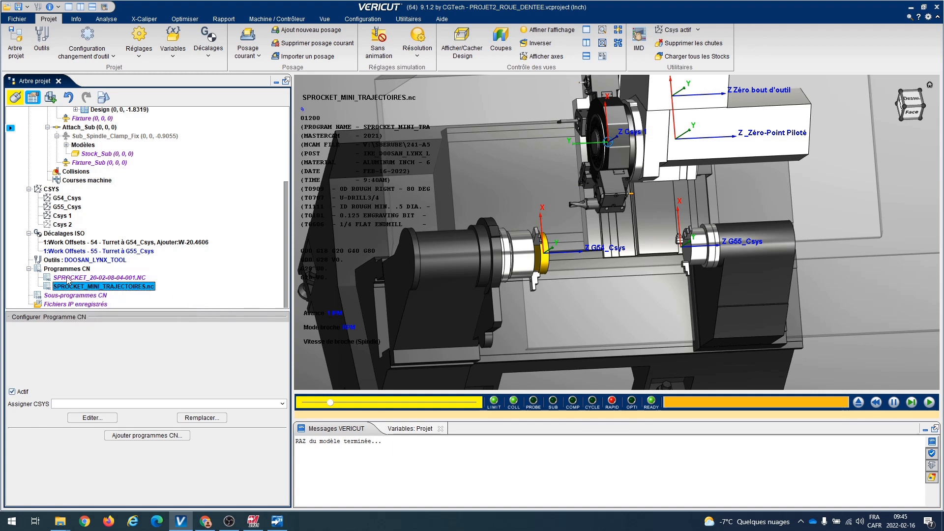
{"action": "left_click", "coordinate": [72, 294]}
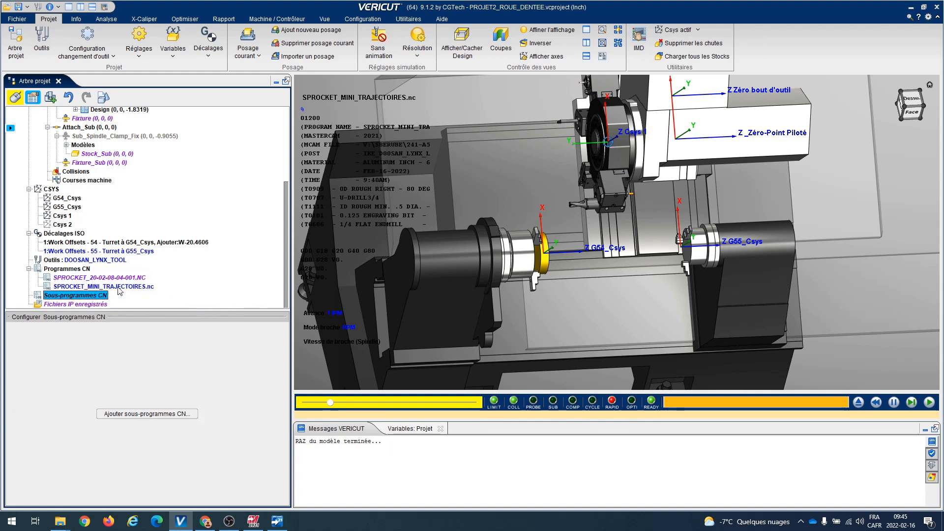
{"action": "left_click", "coordinate": [86, 284]}
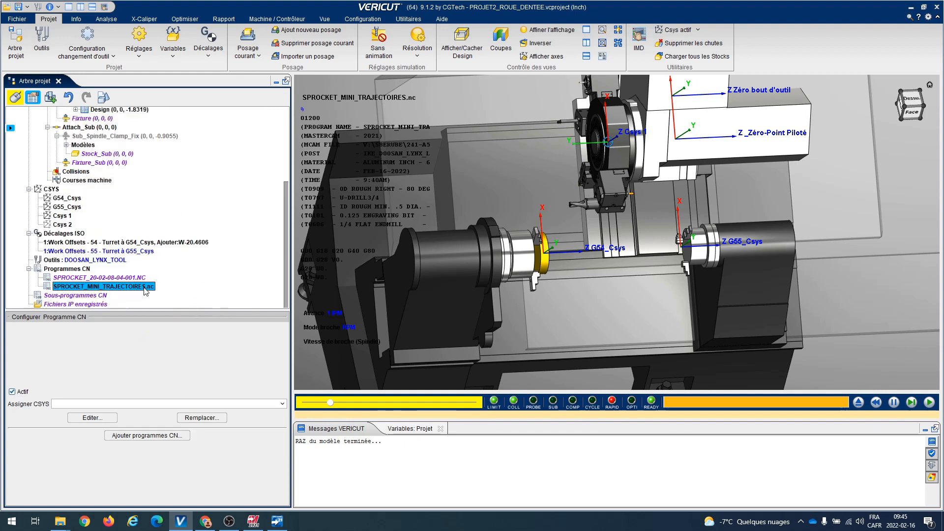
Review the simulation's start and stop conditions, then run the program to the first tool change, T0909
{"action": "left_click", "coordinate": [929, 402]}
{"action": "right_click", "coordinate": [929, 402]}
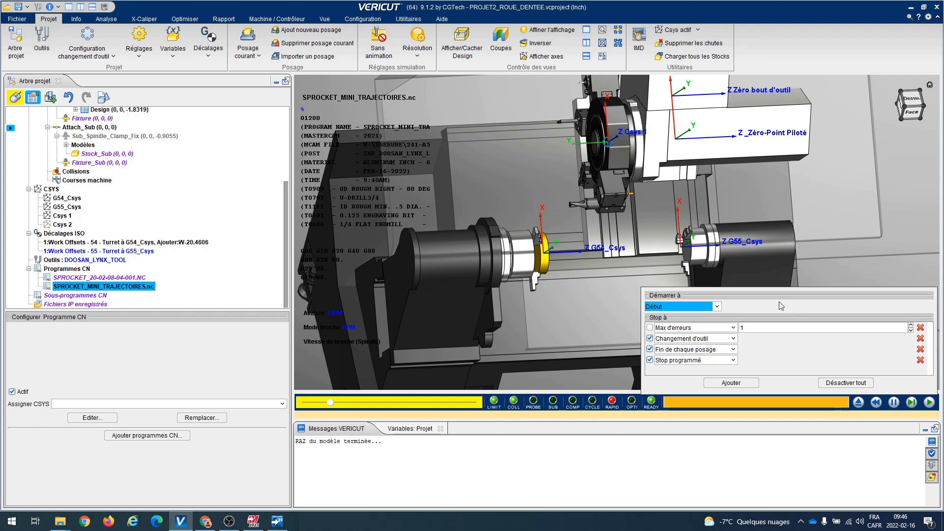
{"action": "left_click", "coordinate": [836, 243]}
{"action": "middle_click_drag", "start_coordinate": [631, 249], "coordinate": [581, 200]}
{"action": "scroll", "coordinate": [523, 240], "scroll_direction": "up", "scroll_amount": 1}
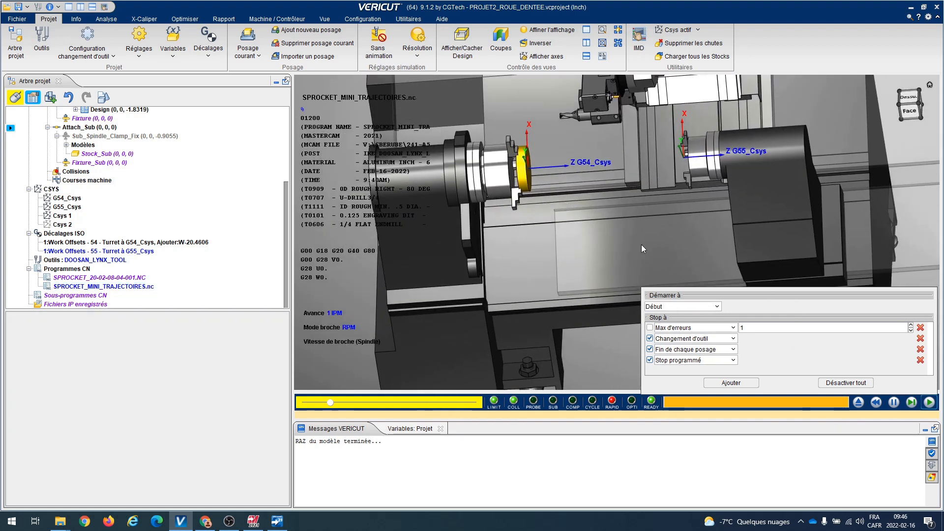
{"action": "left_click", "coordinate": [926, 405]}
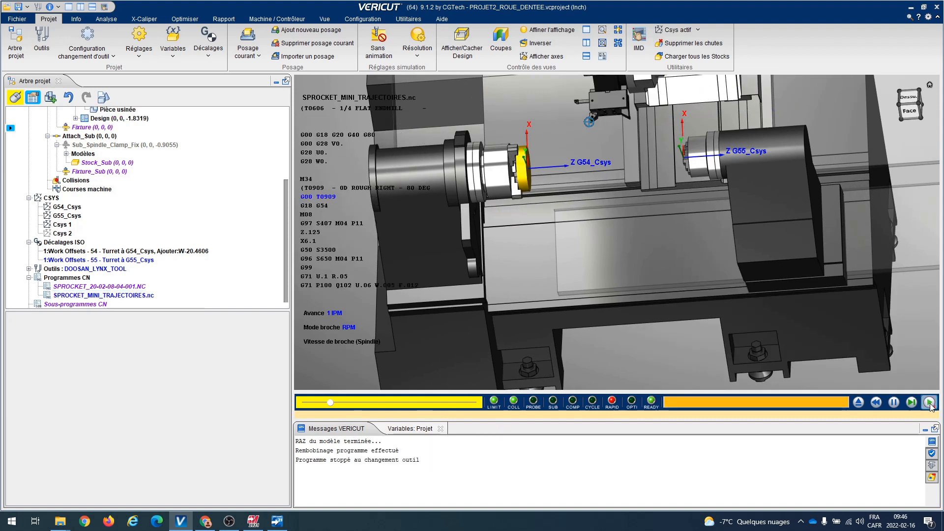
Run the simulation through the T0909 OD roughing until it reaches the T0707 tool change
{"action": "left_click", "coordinate": [372, 461]}
{"action": "scroll", "coordinate": [559, 170], "scroll_direction": "up", "scroll_amount": 5}
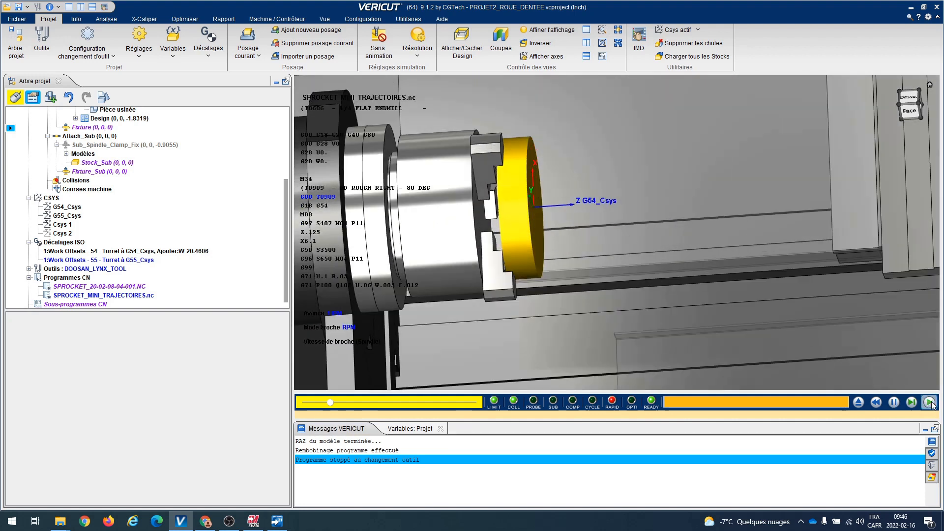
{"action": "left_click", "coordinate": [929, 403]}
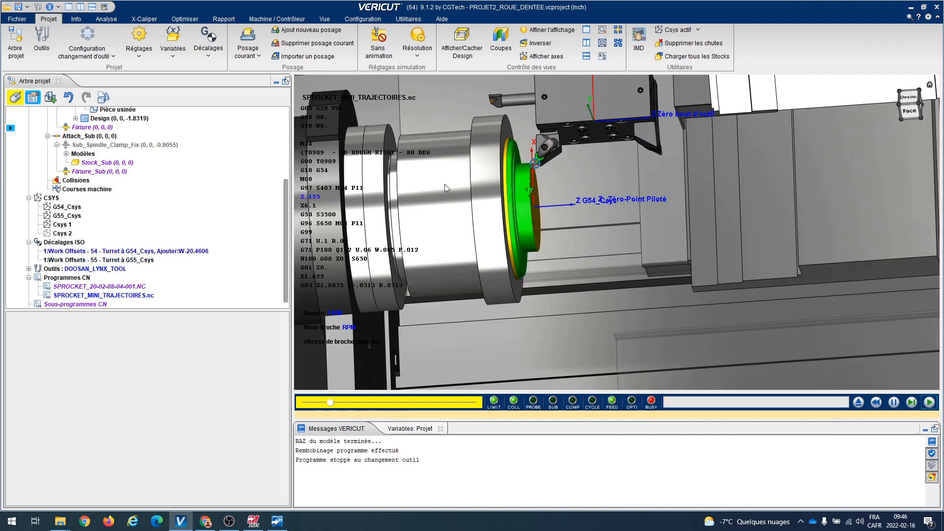
{"action": "scroll", "coordinate": [432, 221], "scroll_direction": "down", "scroll_amount": 5}
{"action": "scroll", "coordinate": [340, 216], "scroll_direction": "up", "scroll_amount": 2}
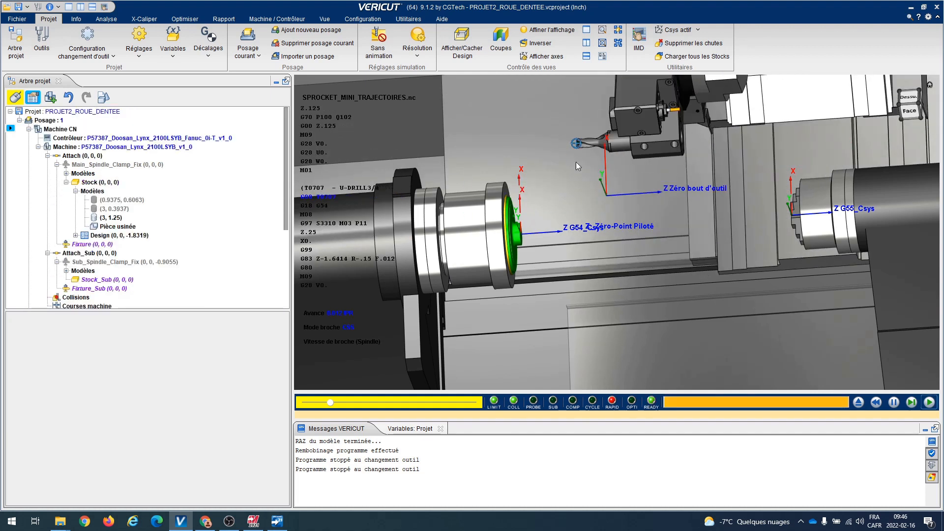
Inspect the T0707 U-drill and advance the program block by block to its G83 drilling cycle
{"action": "scroll", "coordinate": [578, 136], "scroll_direction": "up", "scroll_amount": 5}
{"action": "scroll", "coordinate": [570, 155], "scroll_direction": "up", "scroll_amount": 4}
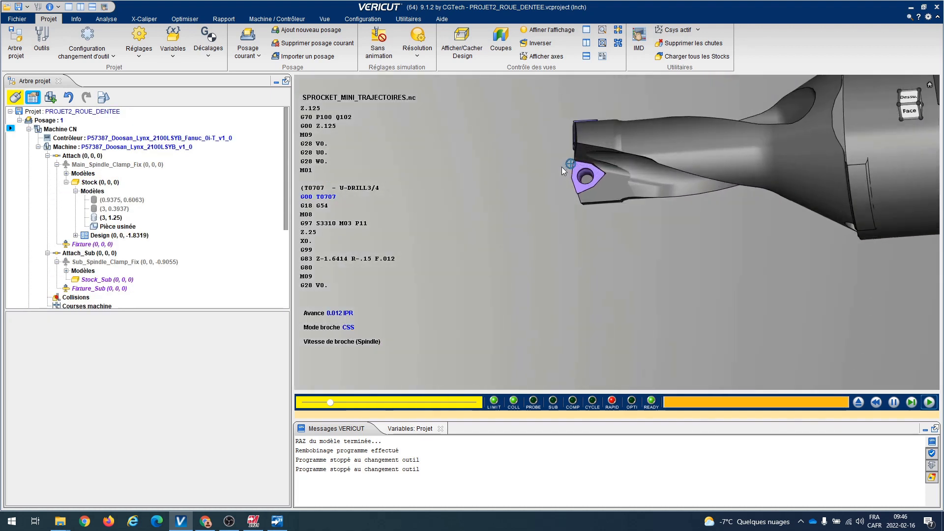
{"action": "scroll", "coordinate": [569, 167], "scroll_direction": "down", "scroll_amount": 9}
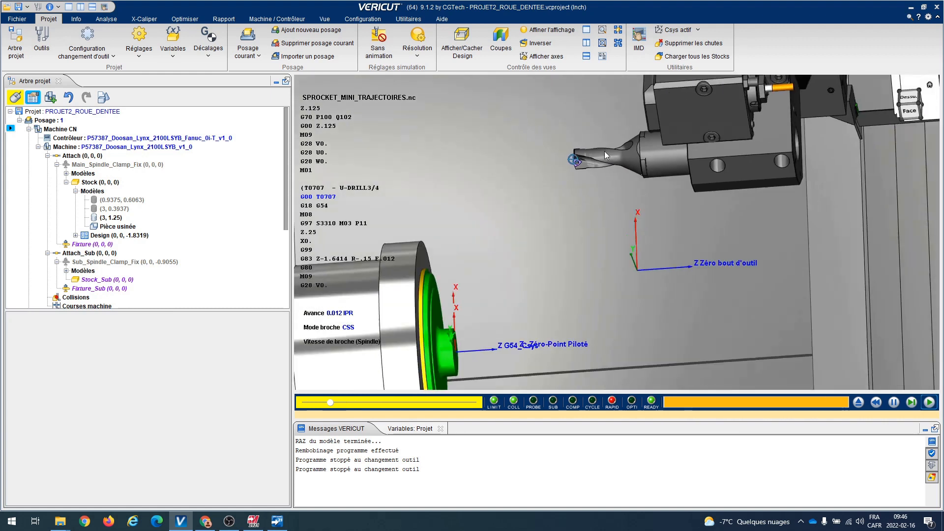
{"action": "left_click", "coordinate": [913, 403]}
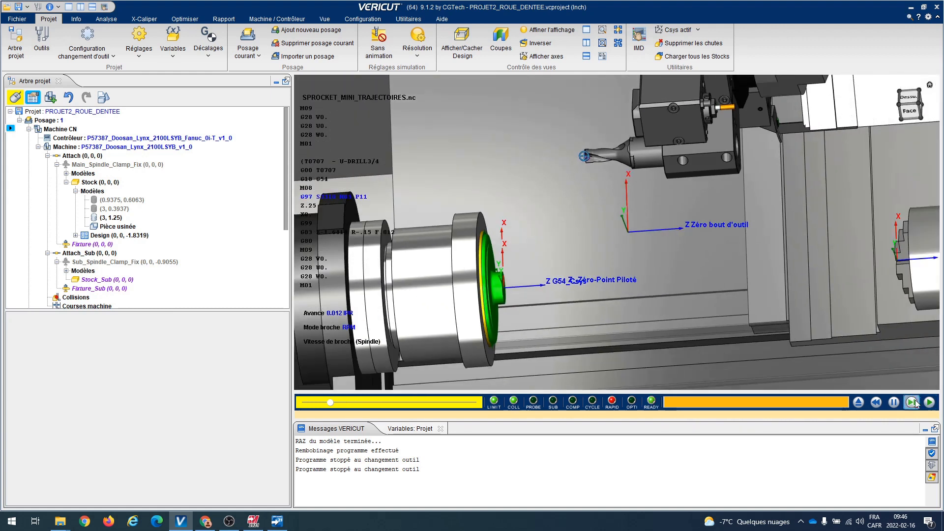
{"action": "left_click", "coordinate": [915, 403]}
{"action": "left_click", "coordinate": [915, 403]}
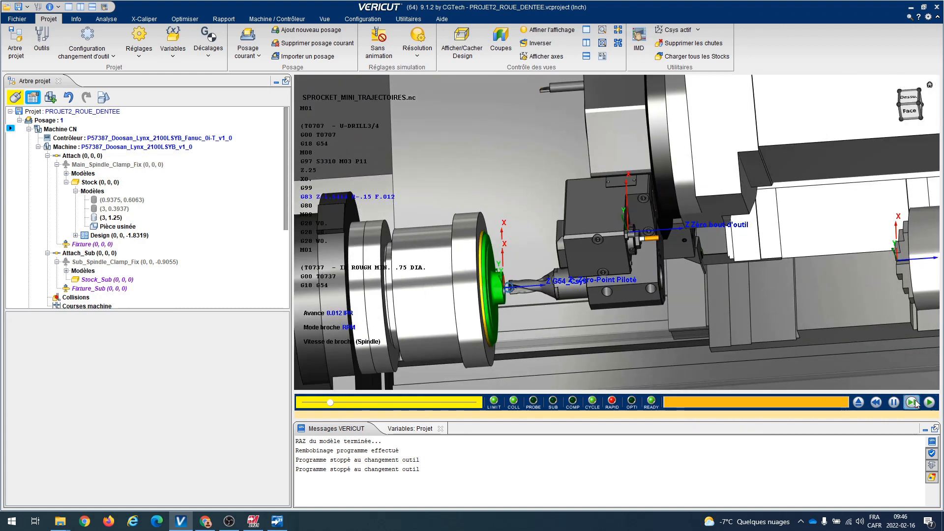
Advance the simulation block by block through the U-drill operation to the start of the T0737 ID roughing section
{"action": "scroll", "coordinate": [350, 199], "scroll_direction": "down", "scroll_amount": 3}
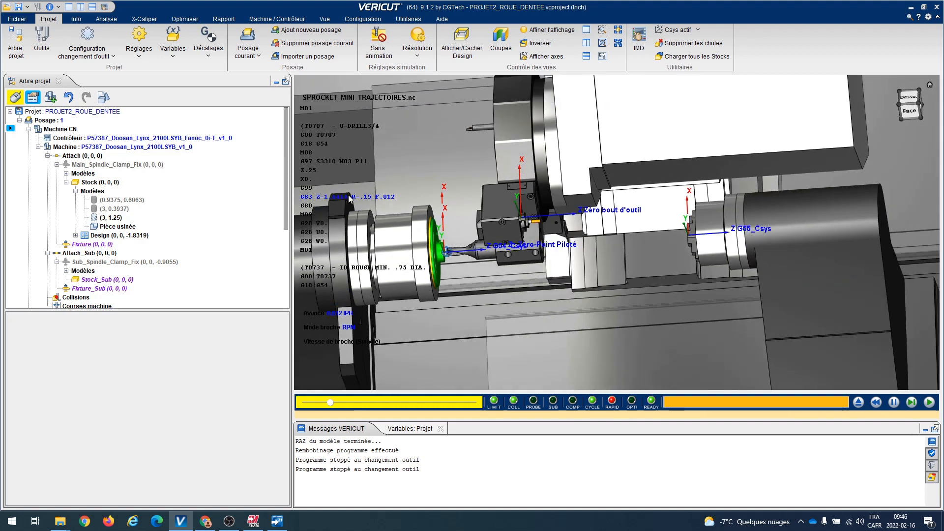
{"action": "scroll", "coordinate": [350, 199], "scroll_direction": "down", "scroll_amount": 4}
{"action": "scroll", "coordinate": [451, 272], "scroll_direction": "up", "scroll_amount": 5}
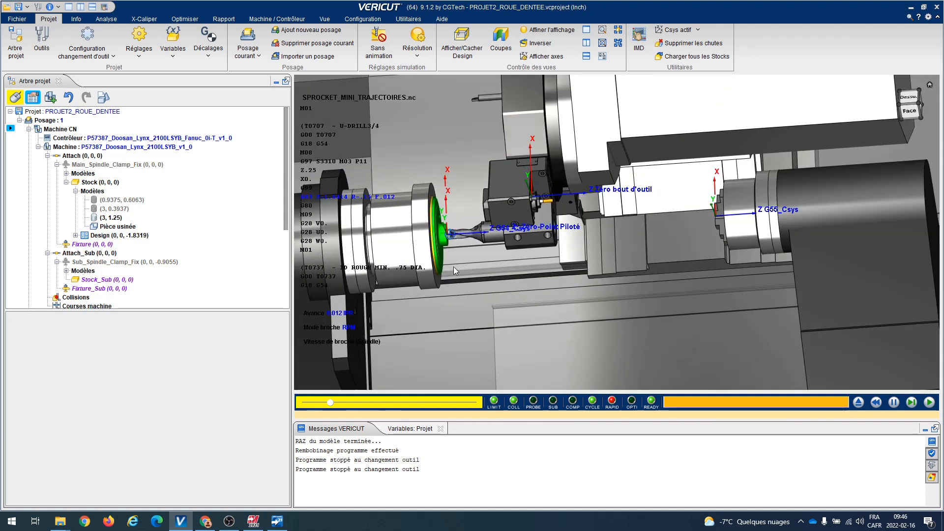
{"action": "scroll", "coordinate": [444, 261], "scroll_direction": "up", "scroll_amount": 4}
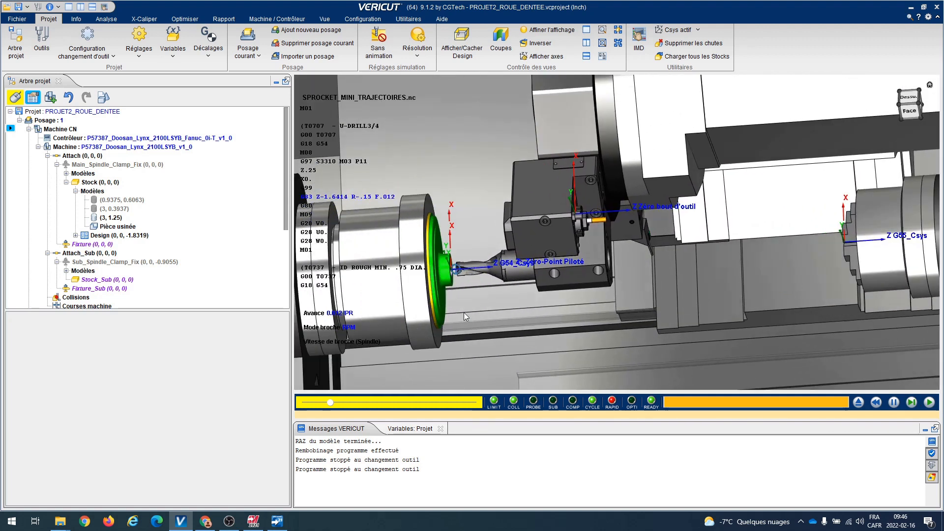
{"action": "scroll", "coordinate": [464, 315], "scroll_direction": "up", "scroll_amount": 1}
{"action": "left_click", "coordinate": [911, 403]}
{"action": "left_click", "coordinate": [911, 402]}
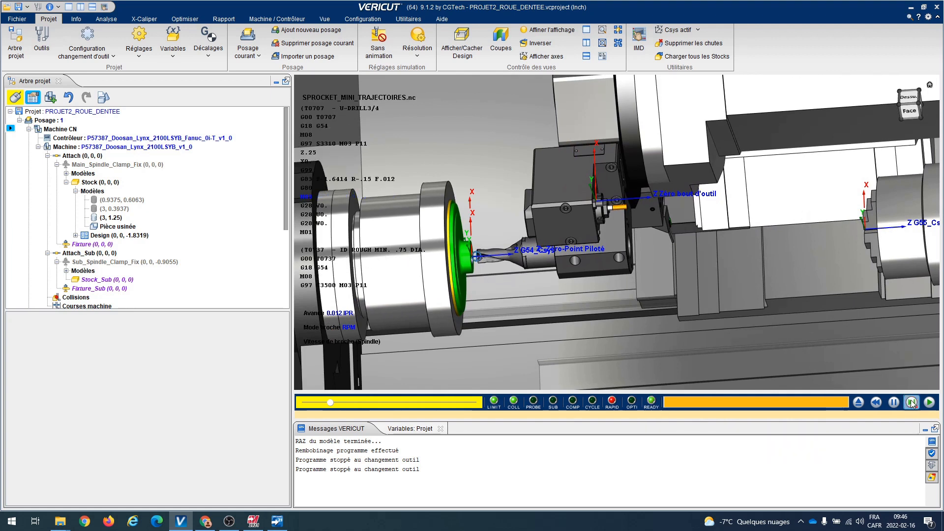
{"action": "left_click", "coordinate": [911, 403]}
{"action": "left_click", "coordinate": [911, 403]}
{"action": "left_click", "coordinate": [911, 403]}
{"action": "left_click", "coordinate": [910, 403]}
{"action": "left_click", "coordinate": [911, 403]}
{"action": "left_click", "coordinate": [911, 404]}
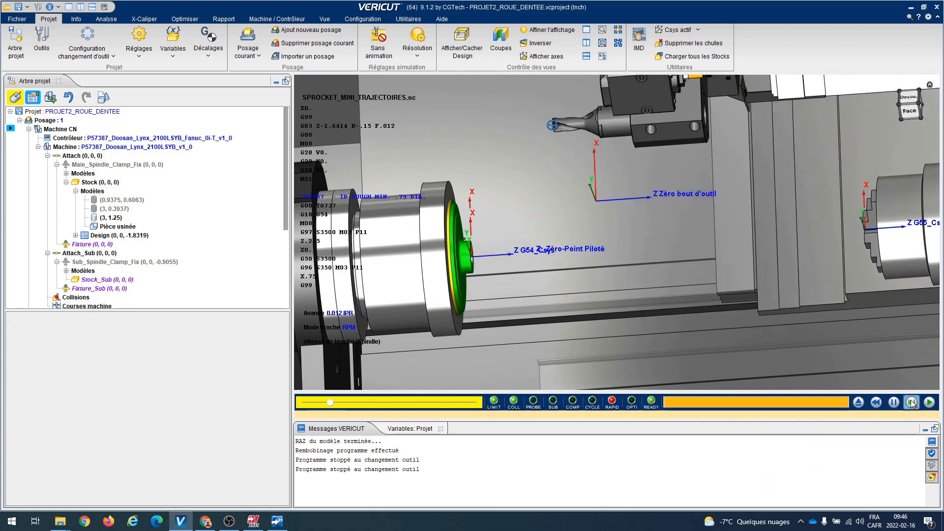
Advance the T0737 ID roughing section block by block to its X0. positioning move
{"action": "left_click", "coordinate": [911, 402]}
{"action": "left_click", "coordinate": [911, 402]}
{"action": "left_click", "coordinate": [911, 402]}
{"action": "left_click", "coordinate": [911, 402]}
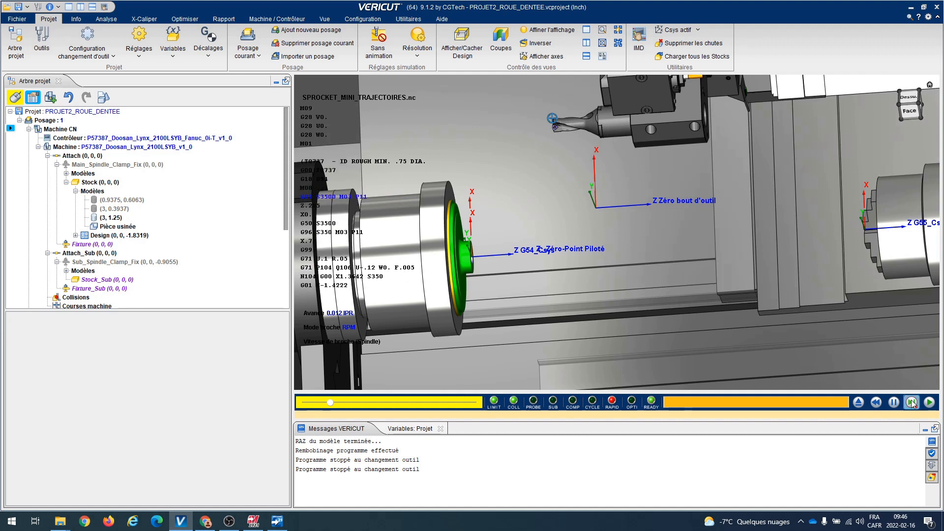
{"action": "left_click", "coordinate": [911, 402]}
{"action": "left_click", "coordinate": [911, 402]}
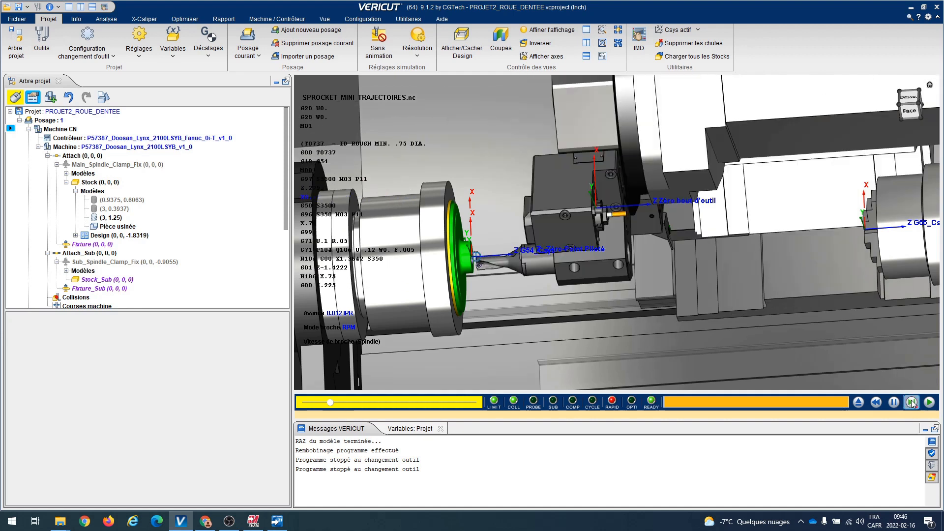
Examine the T0737 tool's insert and X0. position in front of the drilled bore from several viewpoints
{"action": "middle_click_drag", "start_coordinate": [580, 280], "coordinate": [604, 216]}
{"action": "scroll", "coordinate": [660, 231], "scroll_direction": "up", "scroll_amount": 1}
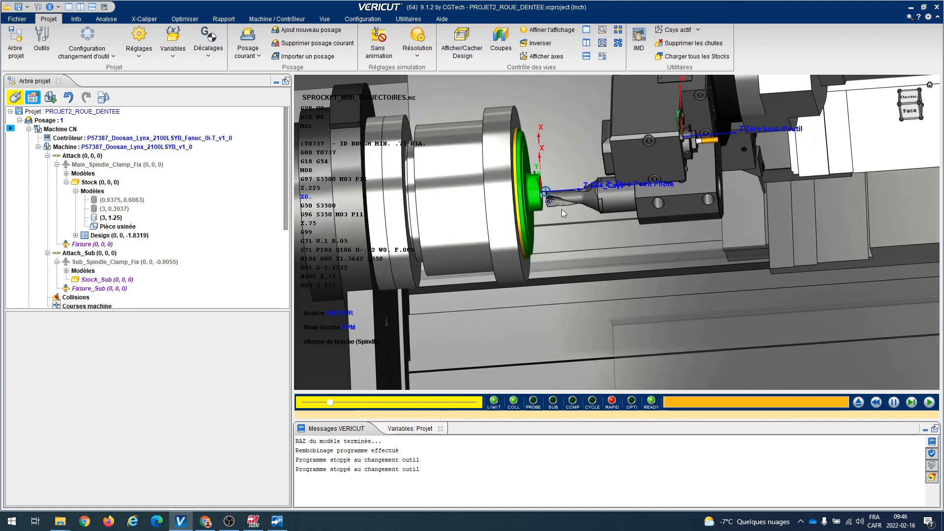
{"action": "scroll", "coordinate": [547, 195], "scroll_direction": "up", "scroll_amount": 5}
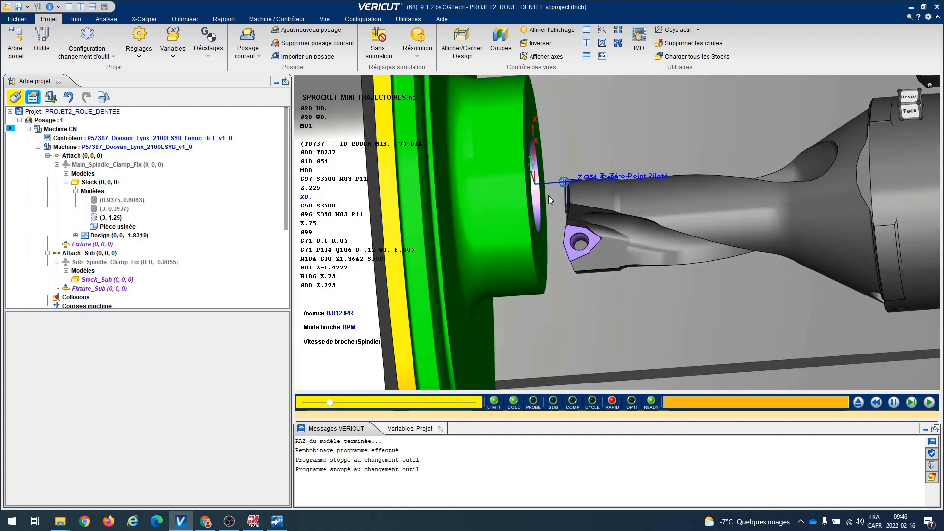
{"action": "scroll", "coordinate": [550, 199], "scroll_direction": "up", "scroll_amount": 6}
{"action": "scroll", "coordinate": [574, 177], "scroll_direction": "down", "scroll_amount": 5}
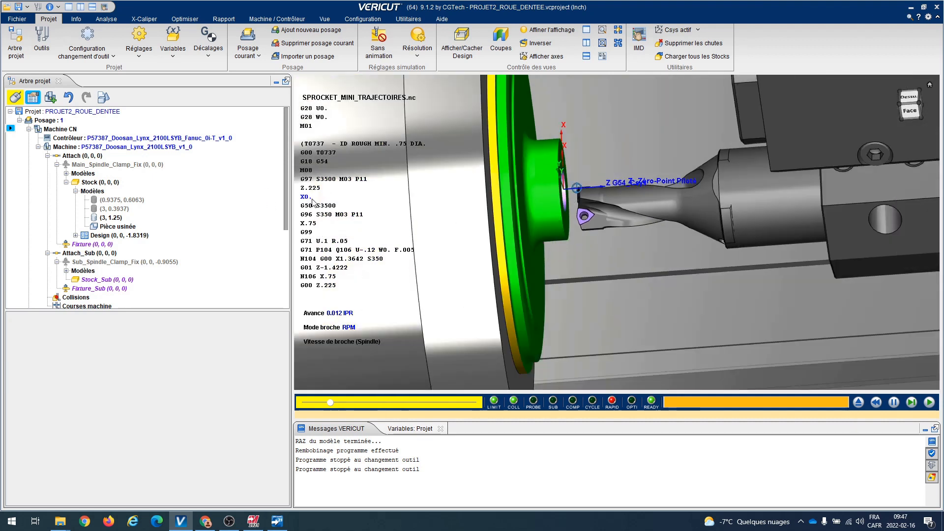
{"action": "scroll", "coordinate": [659, 203], "scroll_direction": "down", "scroll_amount": 8}
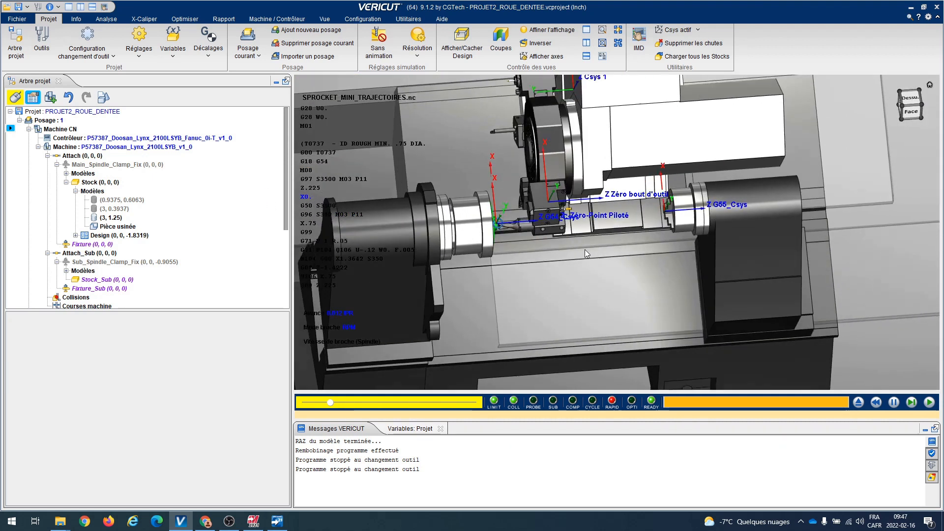
{"action": "middle_click_drag", "start_coordinate": [585, 250], "coordinate": [563, 230]}
{"action": "scroll", "coordinate": [582, 224], "scroll_direction": "up", "scroll_amount": 2}
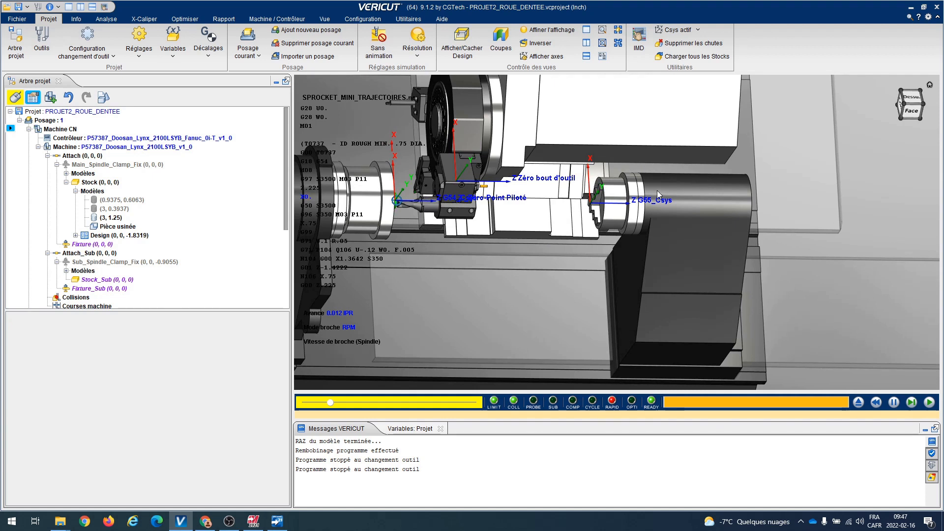
{"action": "scroll", "coordinate": [656, 198], "scroll_direction": "down", "scroll_amount": 3}
{"action": "scroll", "coordinate": [595, 207], "scroll_direction": "up", "scroll_amount": 8}
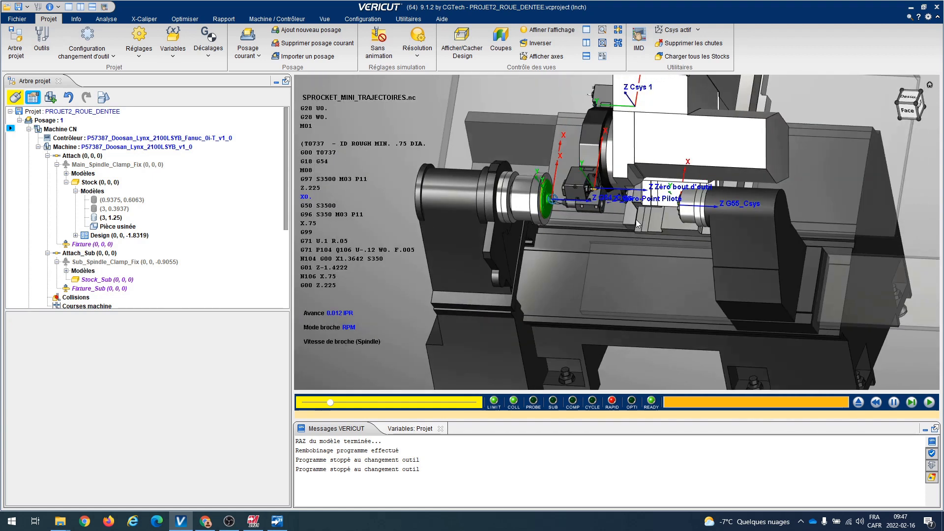
{"action": "scroll", "coordinate": [597, 305], "scroll_direction": "up", "scroll_amount": 5}
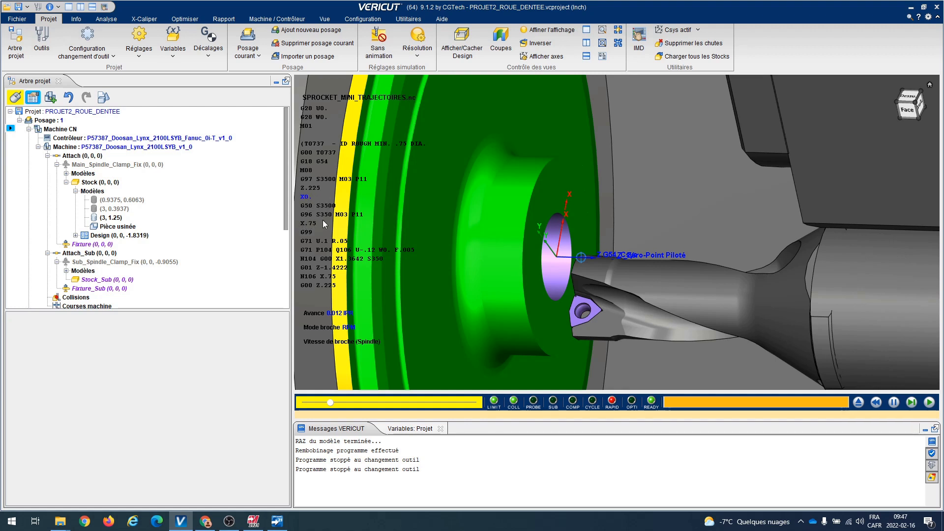
Advance the simulation block by block through the T0737 G71 roughing cycle to the start of the T1111 section
{"action": "left_click", "coordinate": [911, 402]}
{"action": "left_click", "coordinate": [912, 403]}
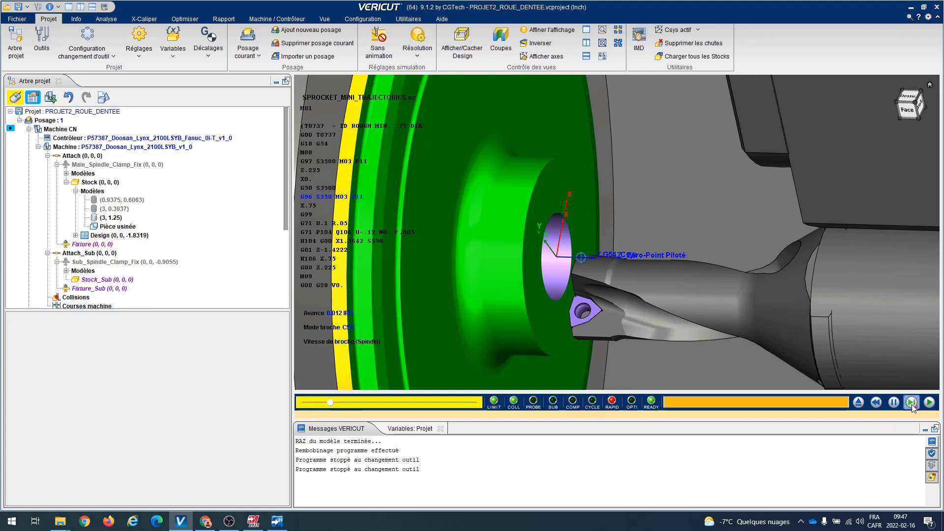
{"action": "left_click", "coordinate": [912, 403]}
{"action": "left_click", "coordinate": [912, 403]}
{"action": "left_click", "coordinate": [911, 403]}
{"action": "left_click", "coordinate": [911, 402]}
{"action": "left_click", "coordinate": [911, 403]}
{"action": "left_click", "coordinate": [912, 403]}
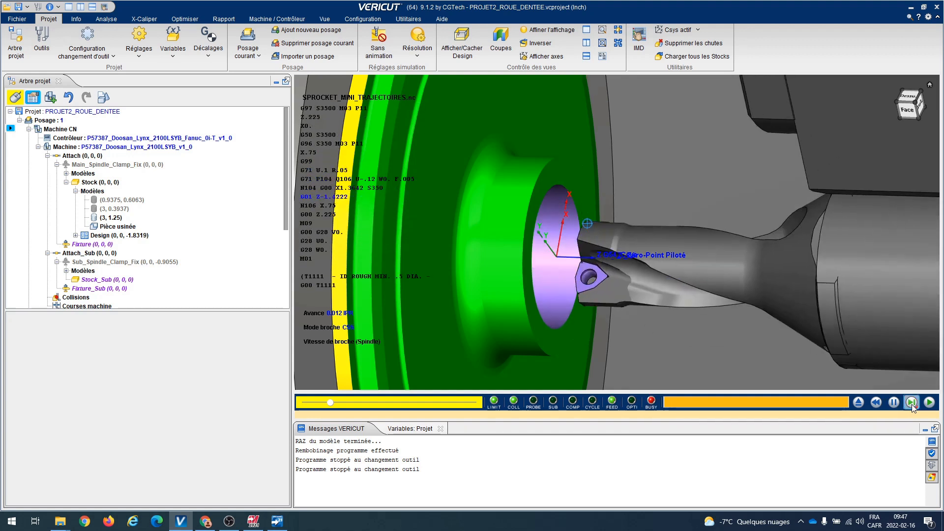
{"action": "left_click", "coordinate": [911, 403]}
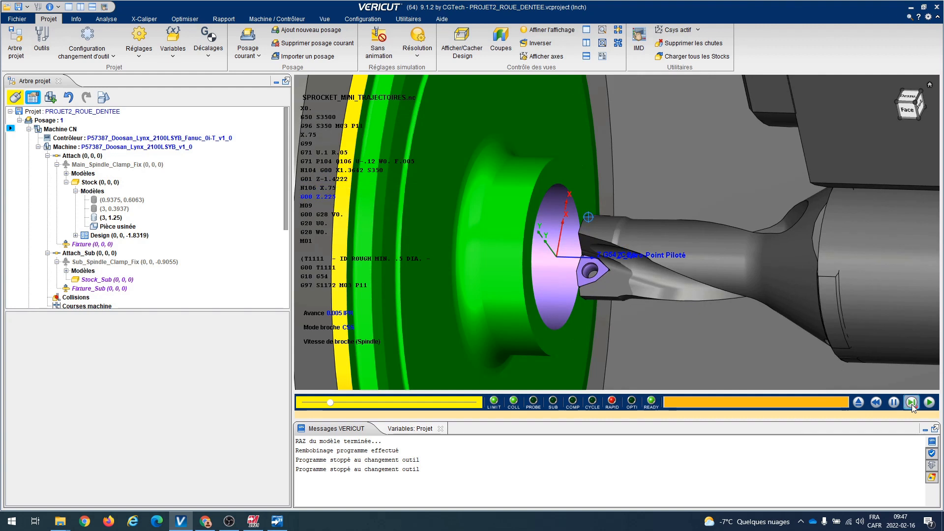
{"action": "left_click", "coordinate": [911, 402]}
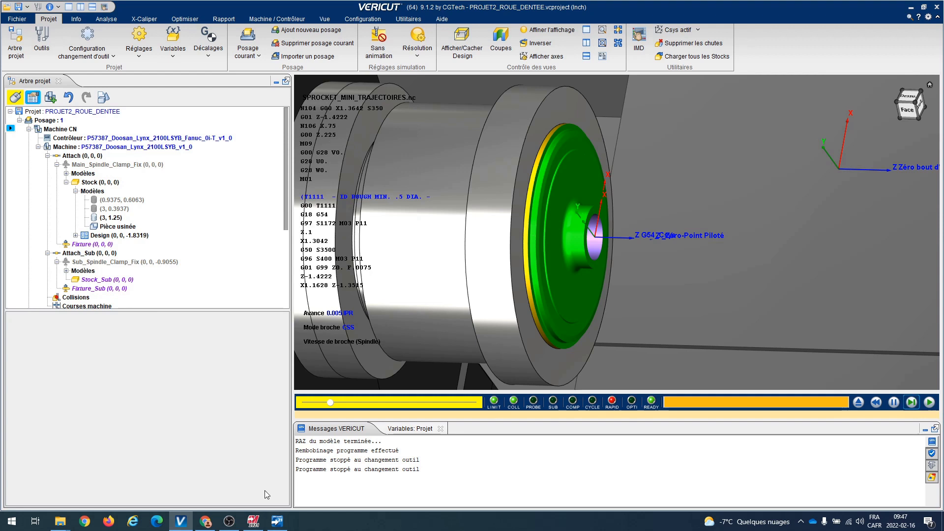
Switch to Mastercam and enable Force tool change for the T0737 ID roughing operation (operation 5, Lathe Canned Rough)
{"action": "left_click", "coordinate": [253, 522]}
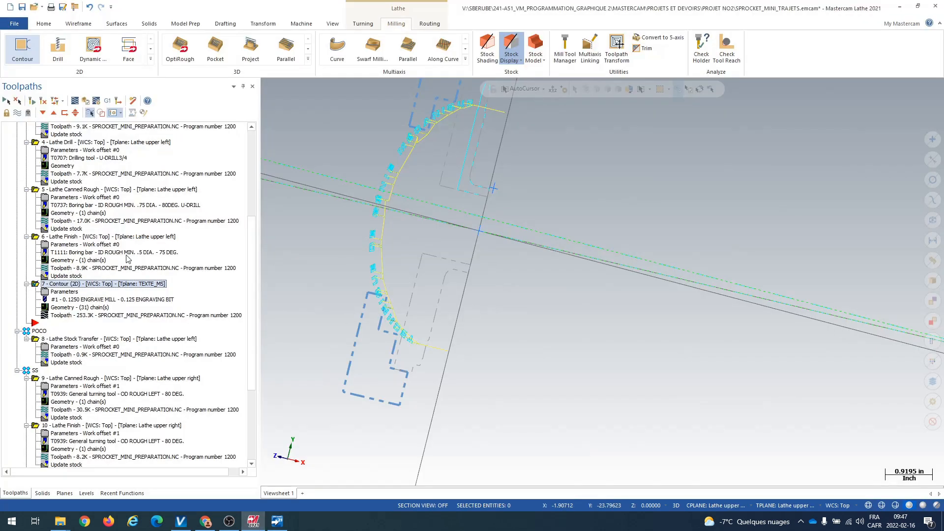
{"action": "left_click", "coordinate": [66, 199]}
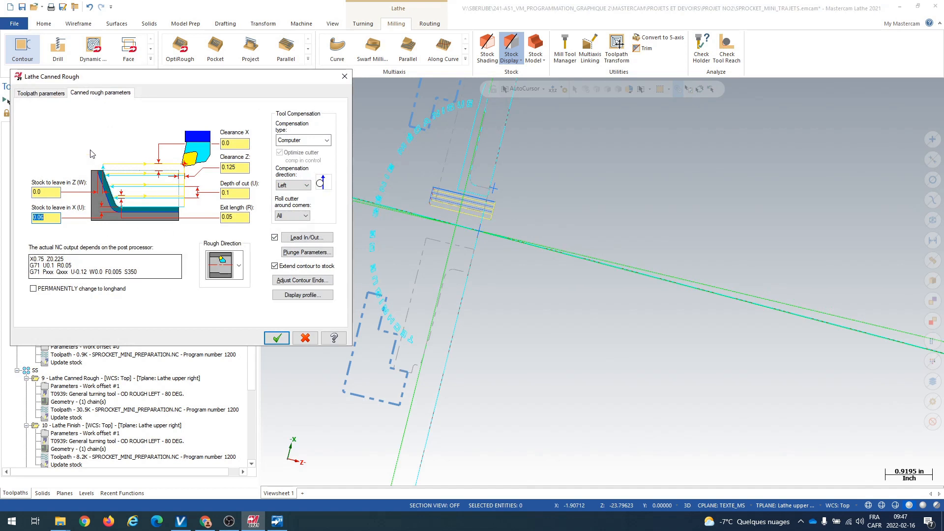
{"action": "left_click", "coordinate": [29, 93]}
{"action": "left_click", "coordinate": [180, 245]}
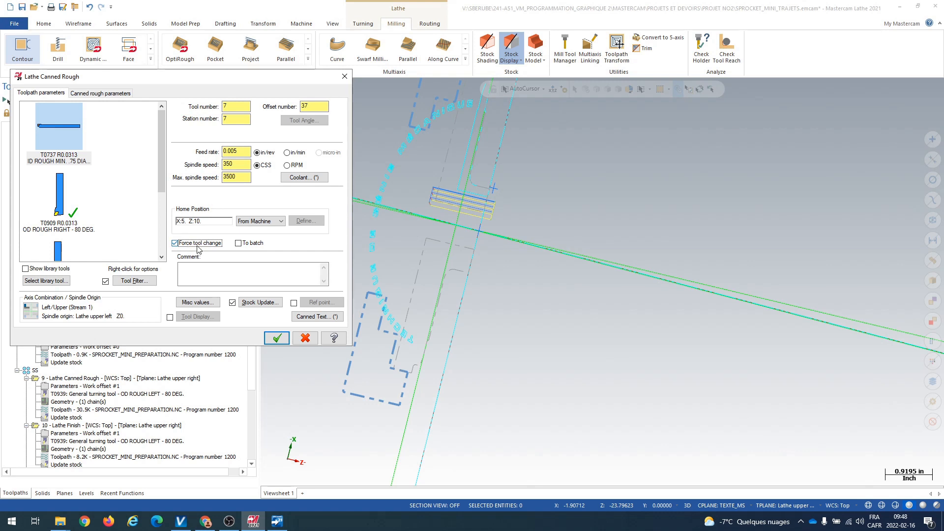
{"action": "left_click", "coordinate": [277, 338]}
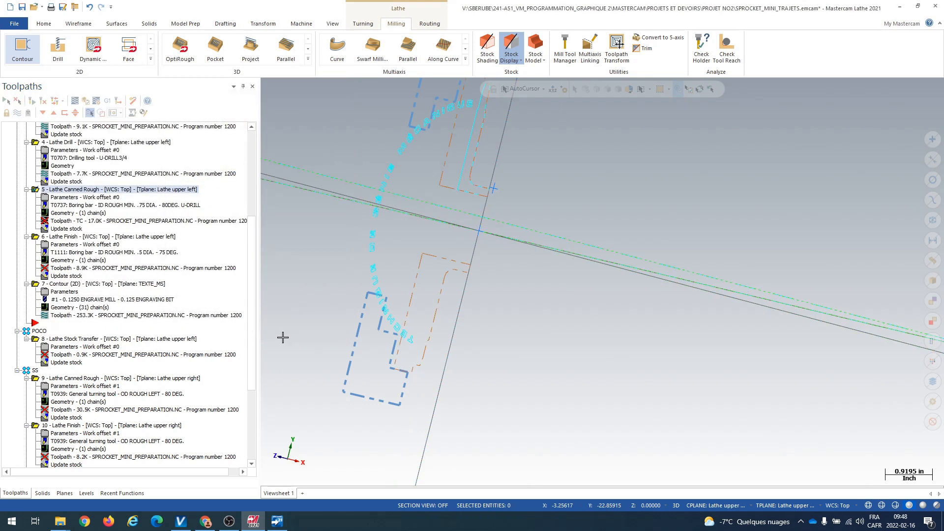
Return to VERICUT, advance the simulation through the first T1111 boring pass, and measure the machined bore's diameter
{"action": "left_click", "coordinate": [189, 522]}
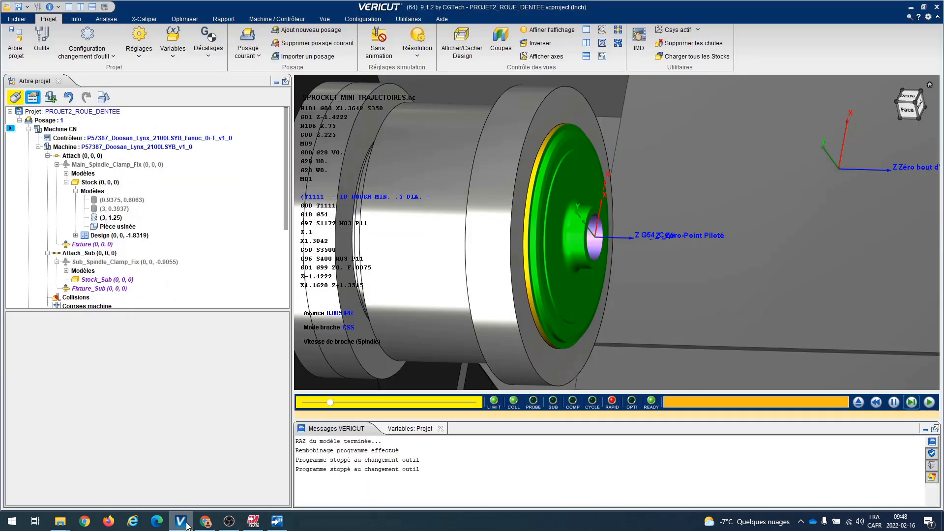
{"action": "left_click", "coordinate": [911, 402]}
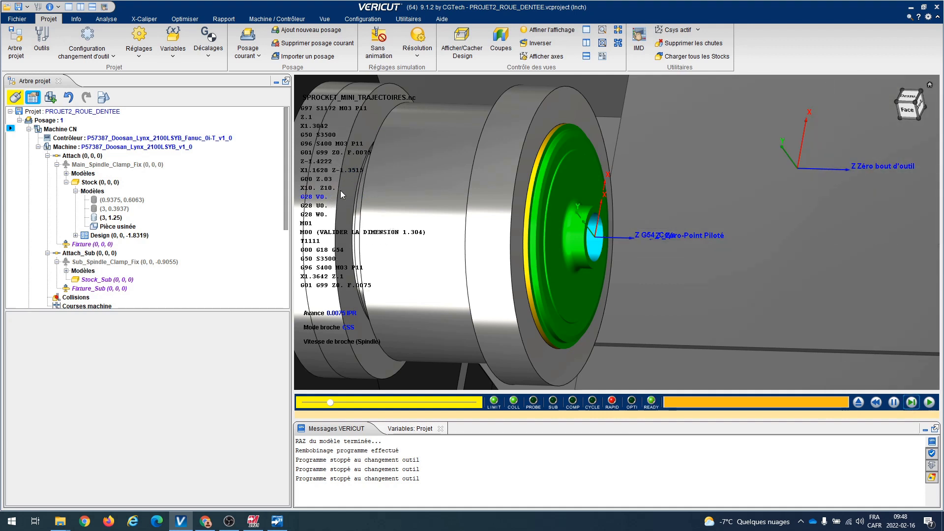
{"action": "left_click", "coordinate": [148, 20]}
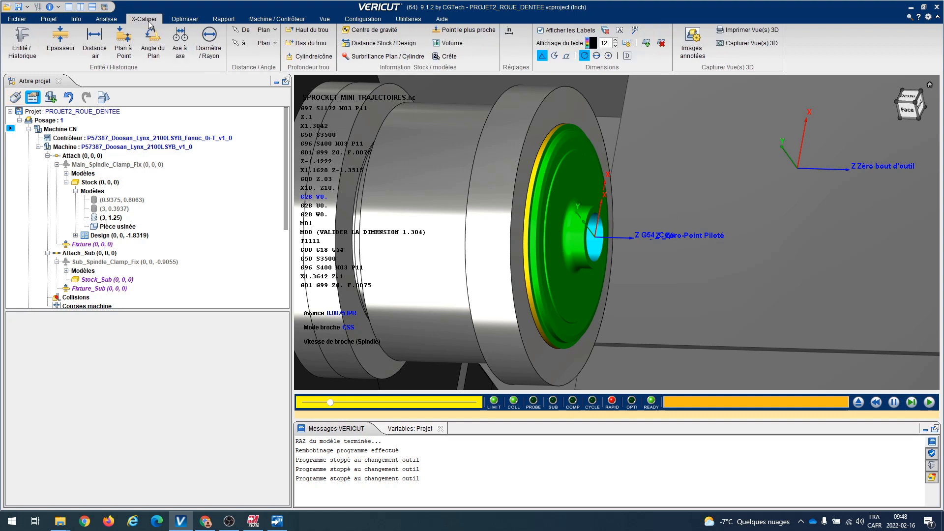
{"action": "left_click", "coordinate": [22, 44]}
{"action": "left_click", "coordinate": [594, 244]}
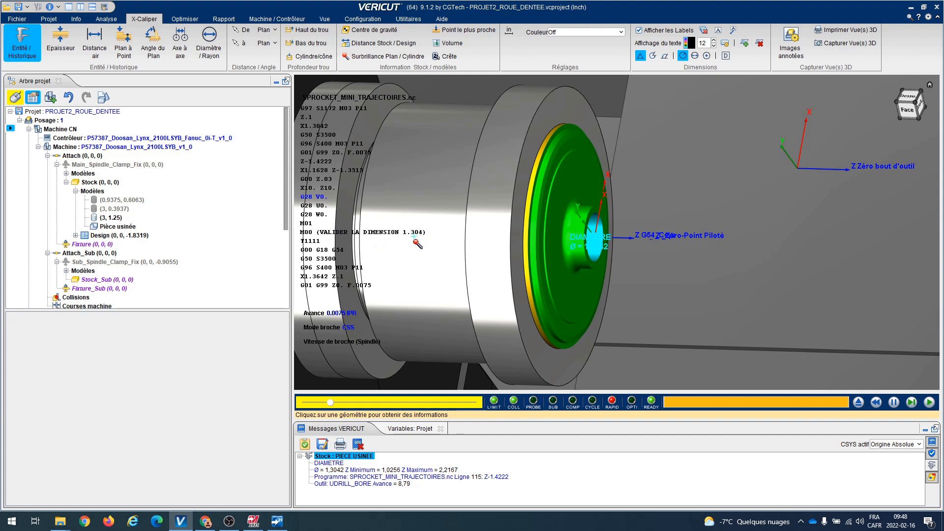
{"action": "left_click", "coordinate": [22, 43]}
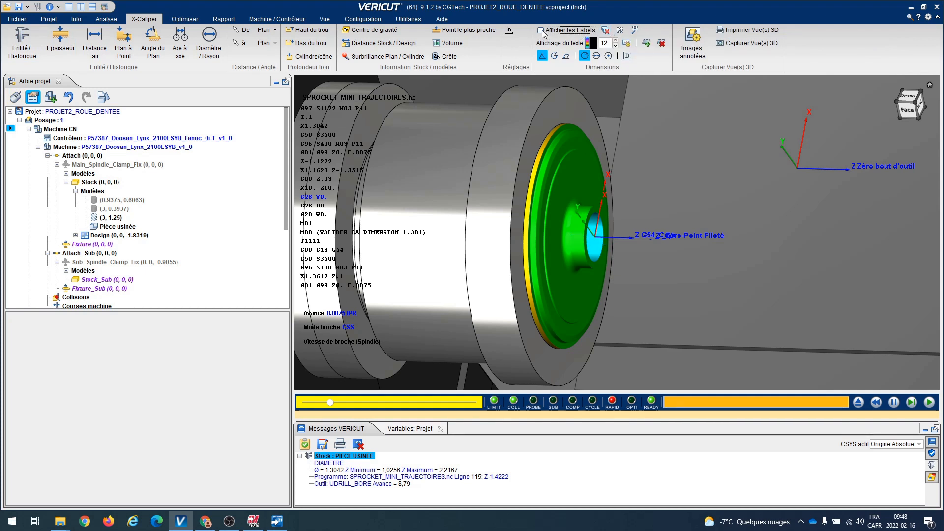
Advance the simulation through the second T1111 boring pass, past its return moves and M01 block
{"action": "left_click", "coordinate": [911, 402]}
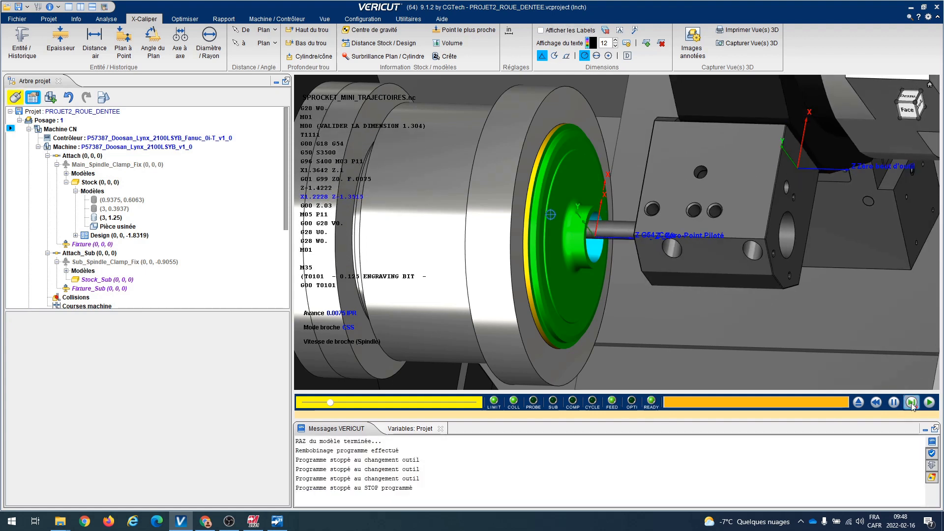
{"action": "left_click", "coordinate": [911, 402]}
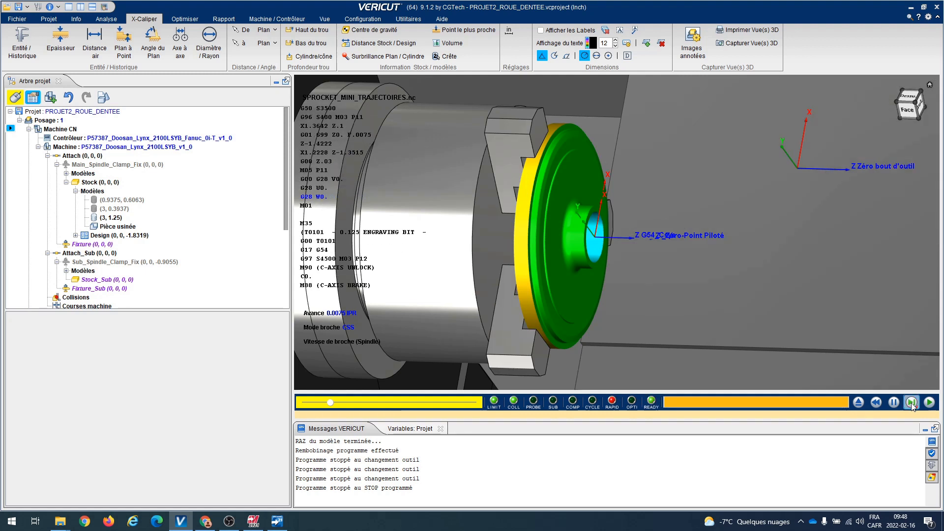
{"action": "left_click", "coordinate": [911, 402]}
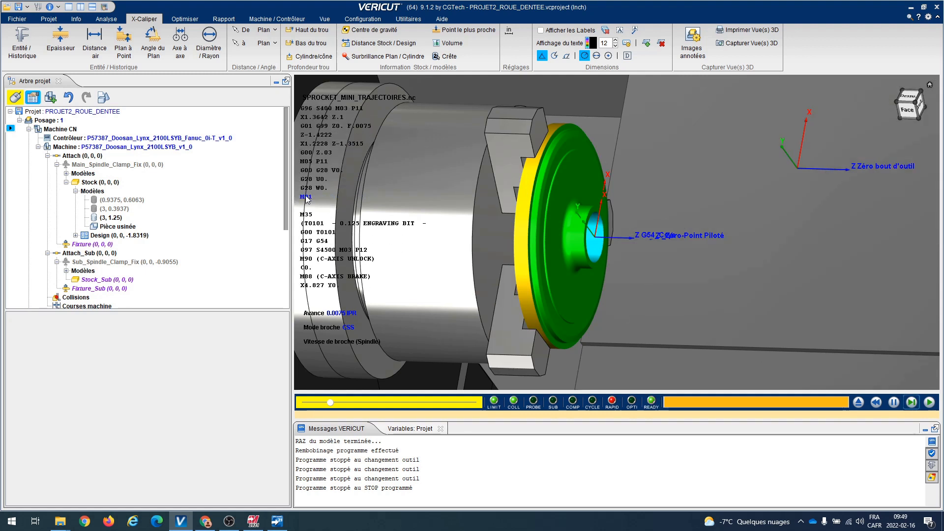
{"action": "left_click", "coordinate": [911, 402]}
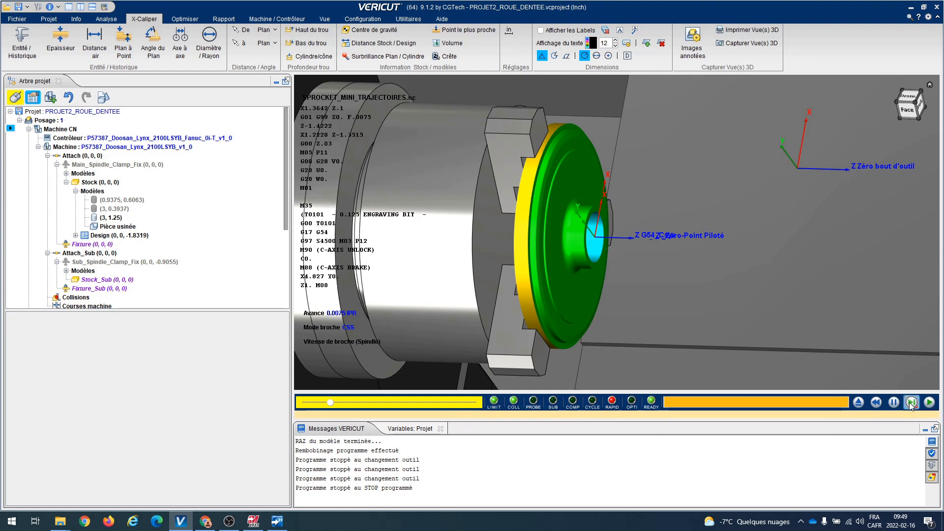
Advance the simulation into the T0101 engraving bit section, up to its X4.7289 C.4124 engraving move
{"action": "left_click", "coordinate": [911, 403]}
{"action": "left_click", "coordinate": [911, 403]}
{"action": "left_click", "coordinate": [911, 402]}
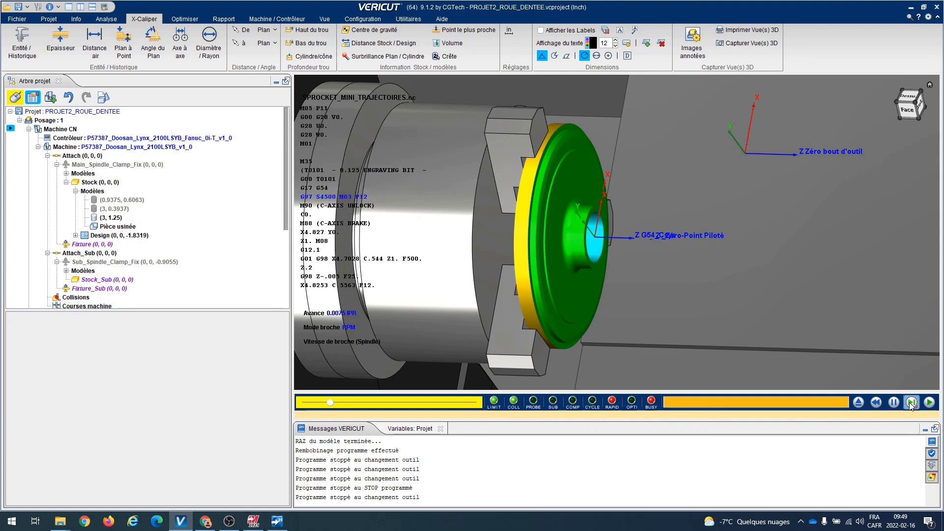
{"action": "left_click", "coordinate": [911, 402]}
{"action": "left_click", "coordinate": [911, 402]}
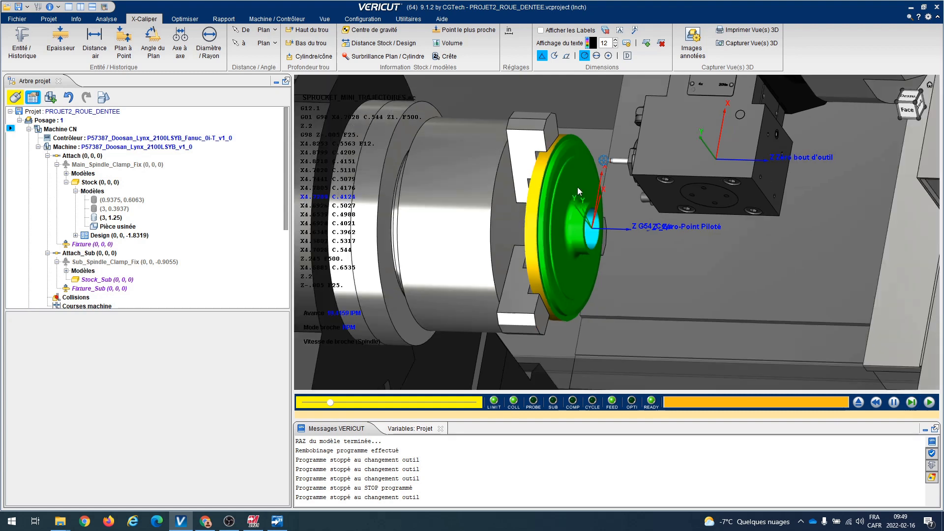
Check the engraving bit's position relative to the sprocket face and run the engraving moves continuously
{"action": "scroll", "coordinate": [577, 187], "scroll_direction": "down", "scroll_amount": 4}
{"action": "scroll", "coordinate": [530, 227], "scroll_direction": "up", "scroll_amount": 5}
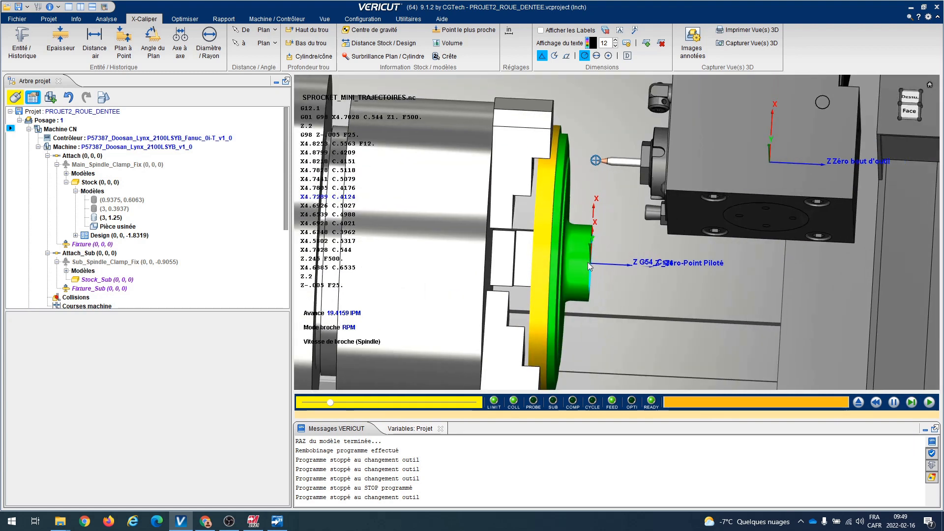
{"action": "scroll", "coordinate": [609, 272], "scroll_direction": "down", "scroll_amount": 2}
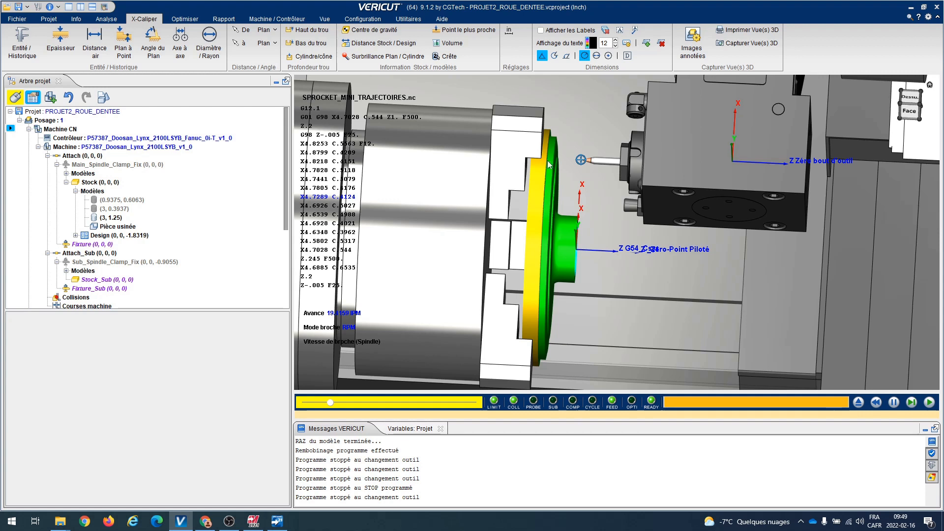
{"action": "left_click", "coordinate": [929, 402]}
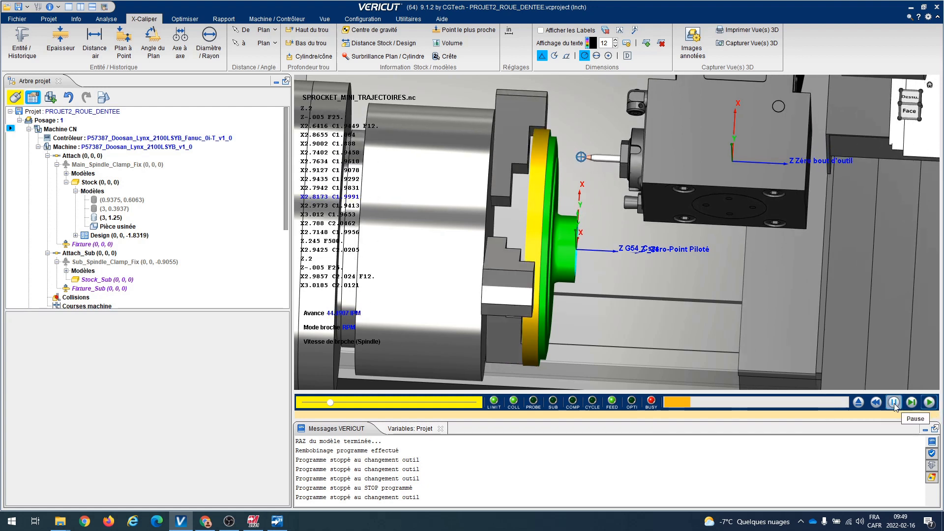
Switch to Mastercam and inspect the Contour (2D) engraving toolpath and the origins of the Lathe upper left and Lathe upper right planes
{"action": "left_click", "coordinate": [253, 521]}
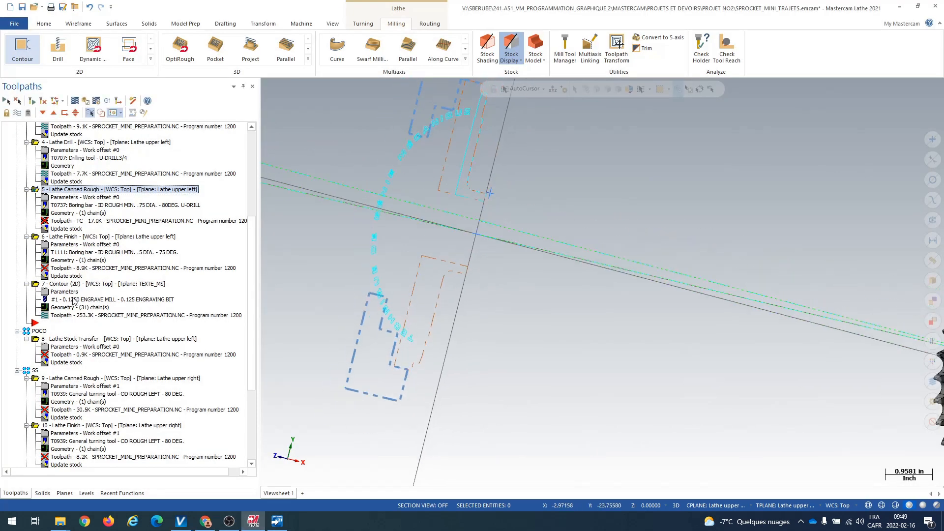
{"action": "left_click", "coordinate": [65, 284]}
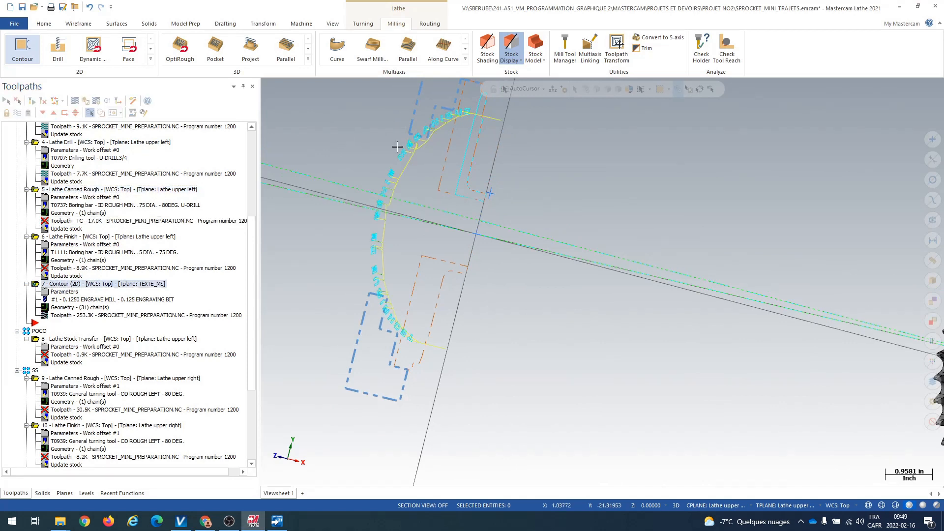
{"action": "mouse_move", "coordinate": [416, 147]}
{"action": "middle_mouse_down"}
{"action": "mouse_move", "coordinate": [478, 234]}
{"action": "mouse_move", "coordinate": [518, 240]}
{"action": "middle_mouse_up"}
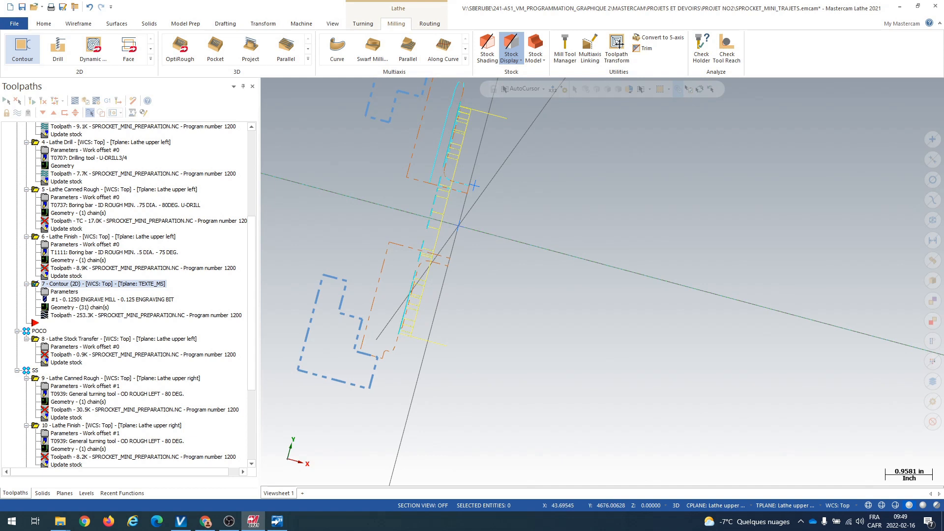
{"action": "left_click", "coordinate": [66, 493]}
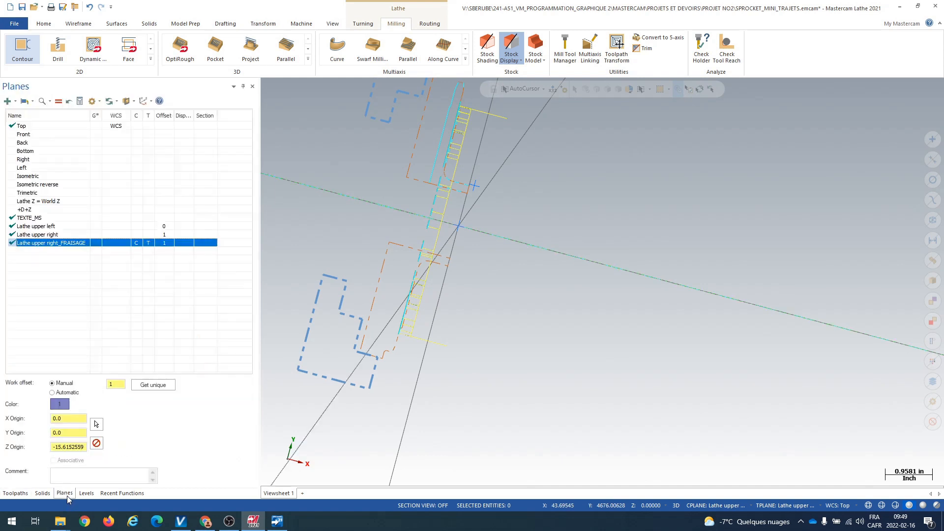
{"action": "left_click", "coordinate": [50, 226]}
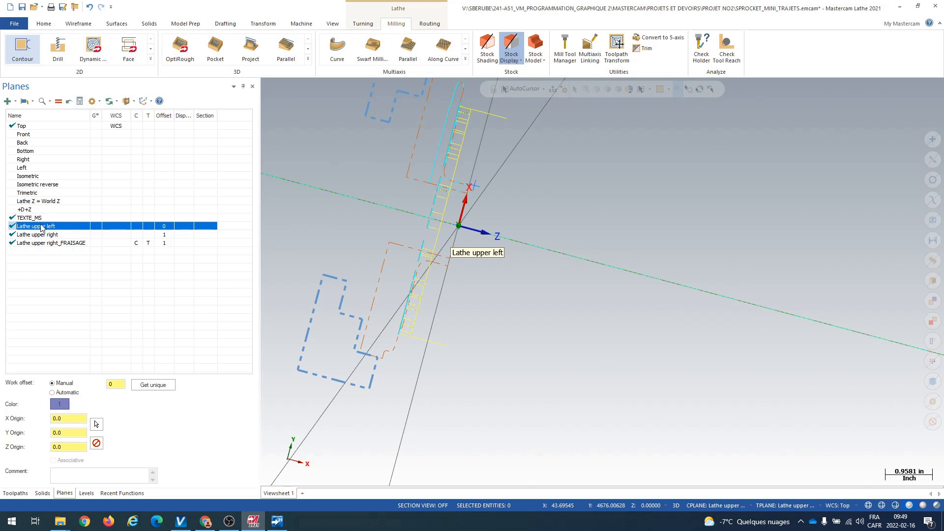
{"action": "left_click", "coordinate": [44, 237]}
{"action": "left_click", "coordinate": [44, 227]}
Change the Contour (2D) engraving operation's tool plane to Lathe upper left and backplot its toolpath
{"action": "left_click", "coordinate": [16, 492]}
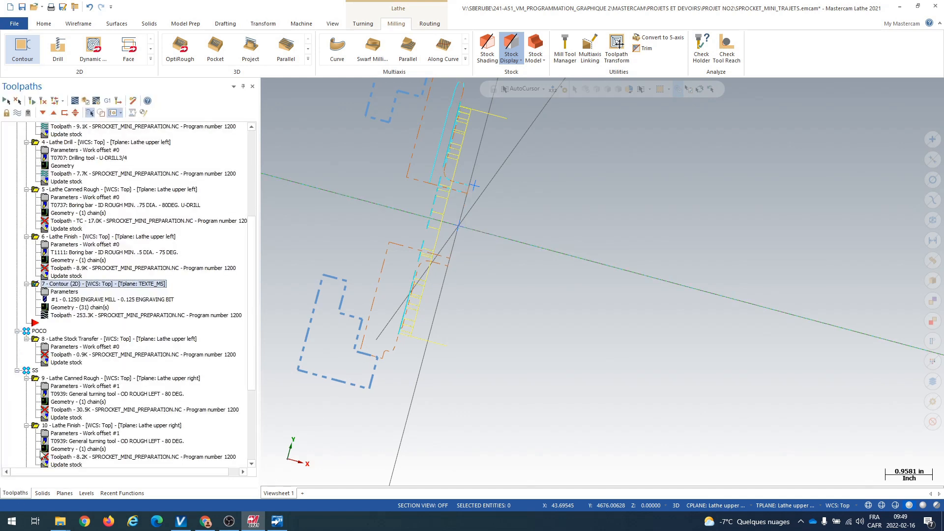
{"action": "left_click", "coordinate": [75, 292]}
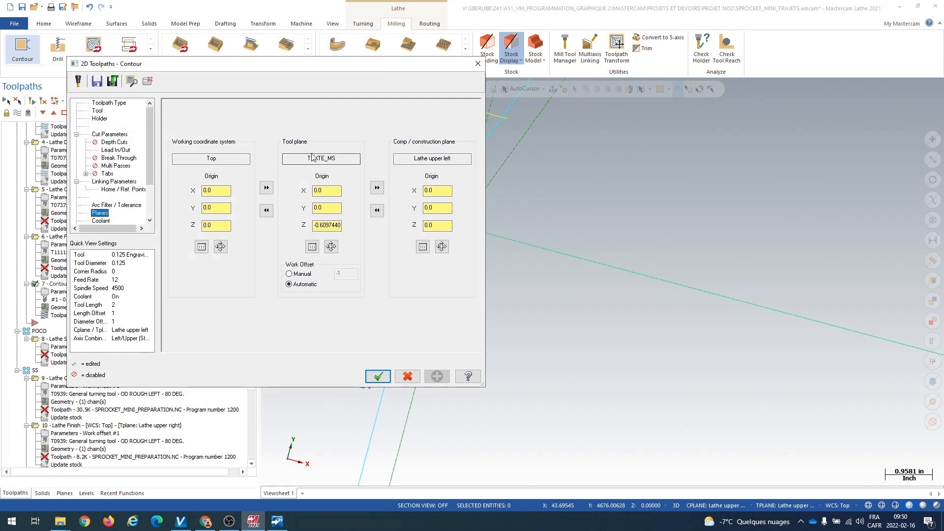
{"action": "left_click", "coordinate": [312, 247]}
{"action": "scroll", "coordinate": [53, 196], "scroll_direction": "down", "scroll_amount": 1}
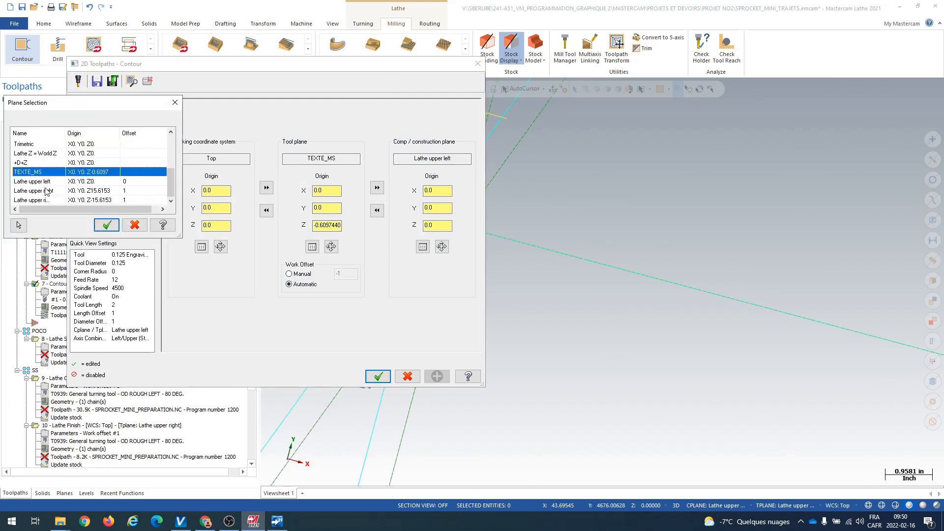
{"action": "left_click", "coordinate": [47, 183]}
{"action": "left_click", "coordinate": [107, 226]}
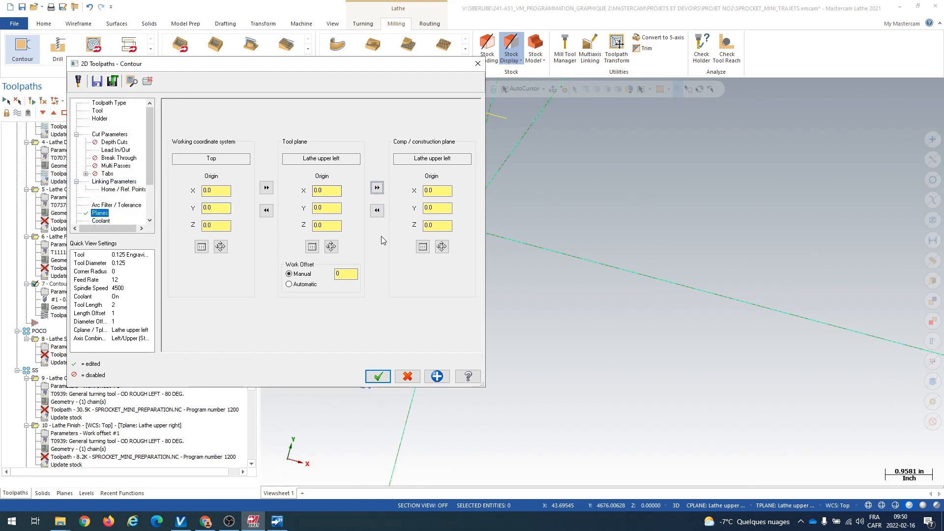
{"action": "left_click", "coordinate": [378, 377]}
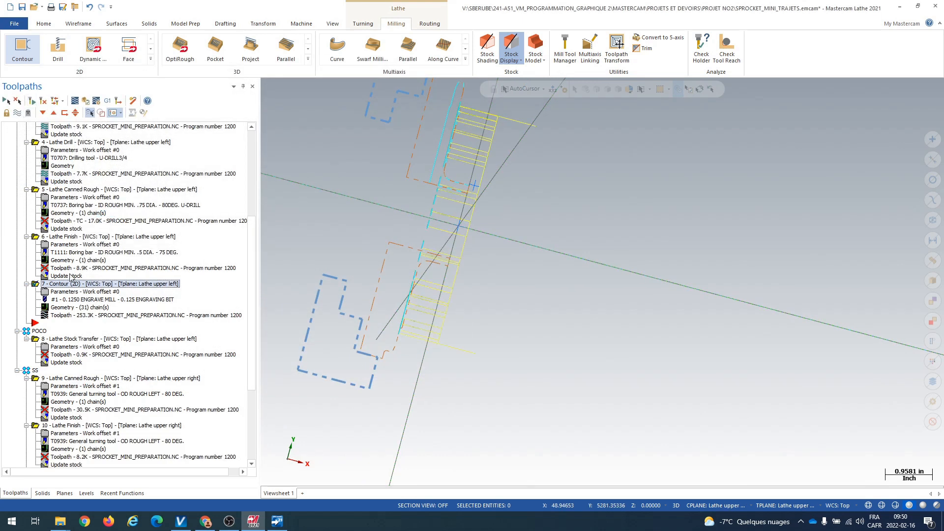
{"action": "left_click", "coordinate": [75, 101]}
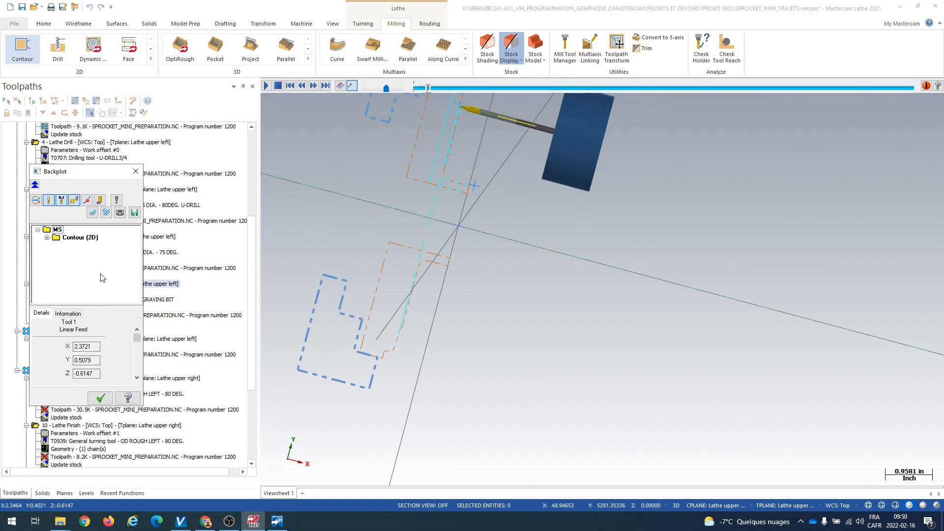
{"action": "left_click", "coordinate": [101, 399]}
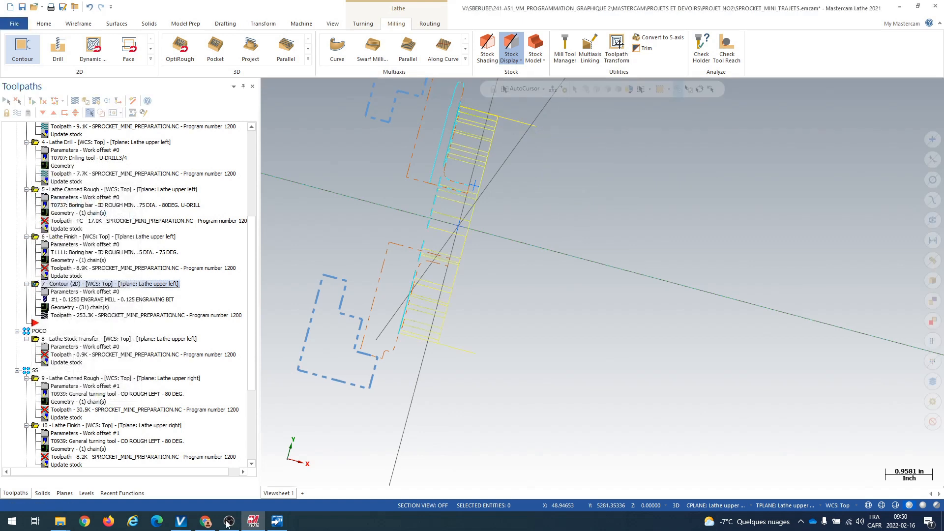
Return to VERICUT, resume the engraving simulation, and pause it partway through the engraving moves
{"action": "left_click", "coordinate": [181, 521]}
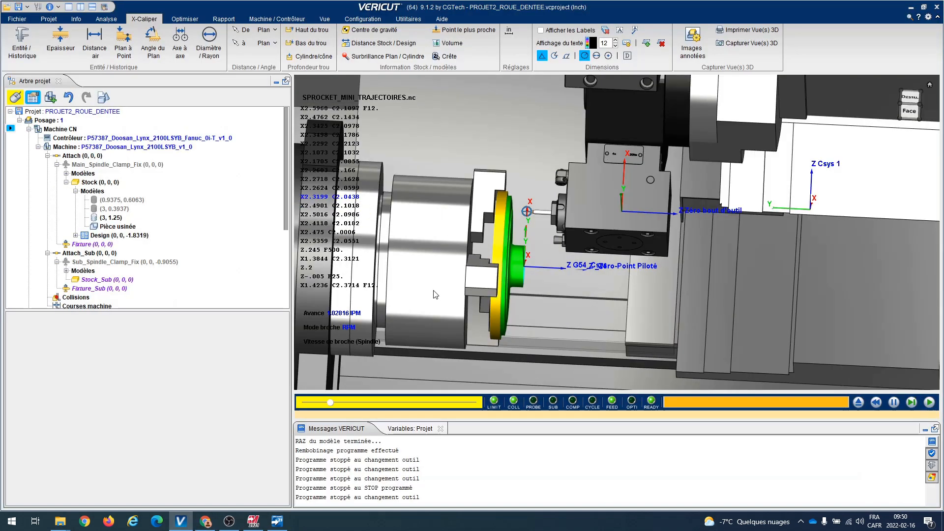
{"action": "left_click", "coordinate": [926, 408]}
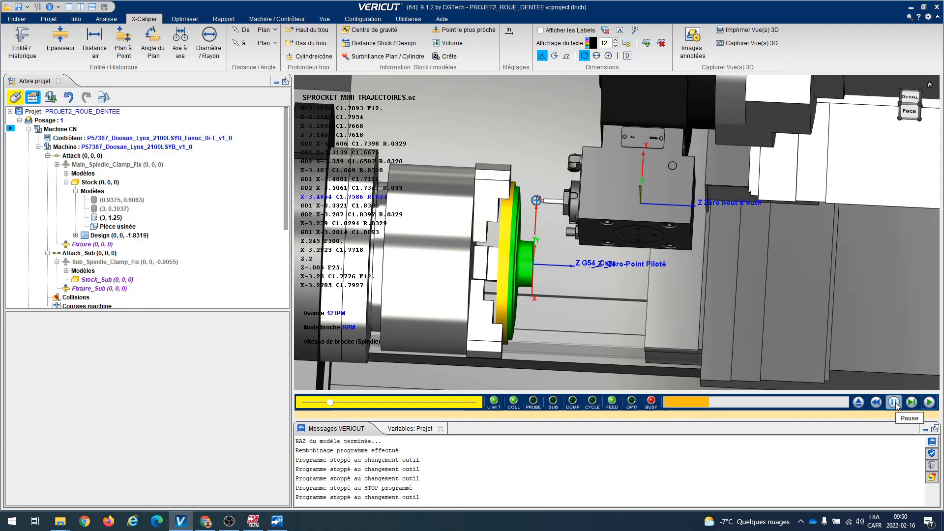
{"action": "left_click", "coordinate": [896, 407]}
Change the Stop programmé stop condition to Stop optionnel and run the simulation to the M01 after the engraving
{"action": "right_click", "coordinate": [928, 405]}
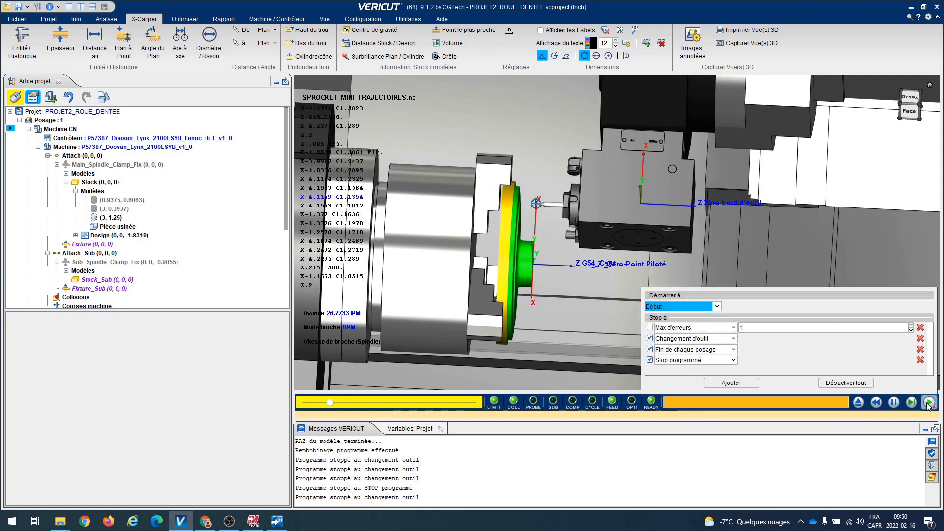
{"action": "left_click", "coordinate": [695, 363]}
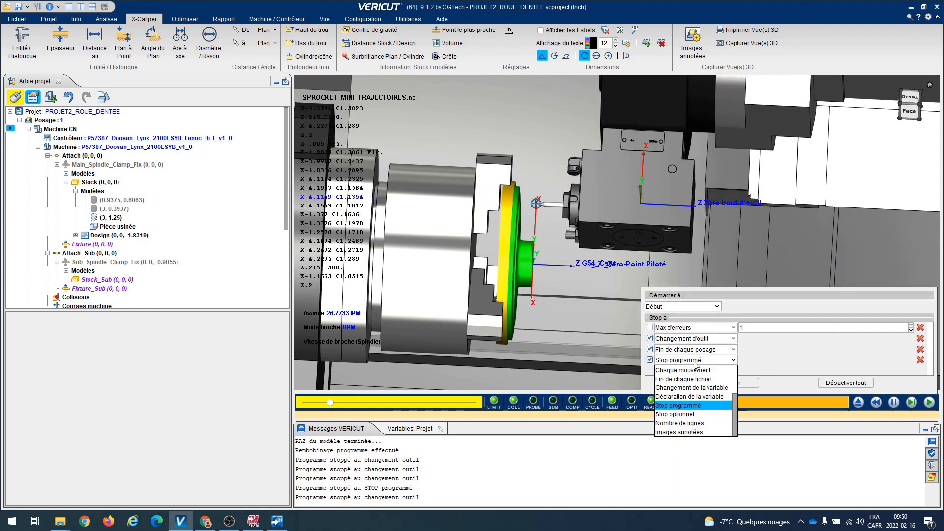
{"action": "left_click", "coordinate": [686, 415]}
{"action": "left_click", "coordinate": [928, 402]}
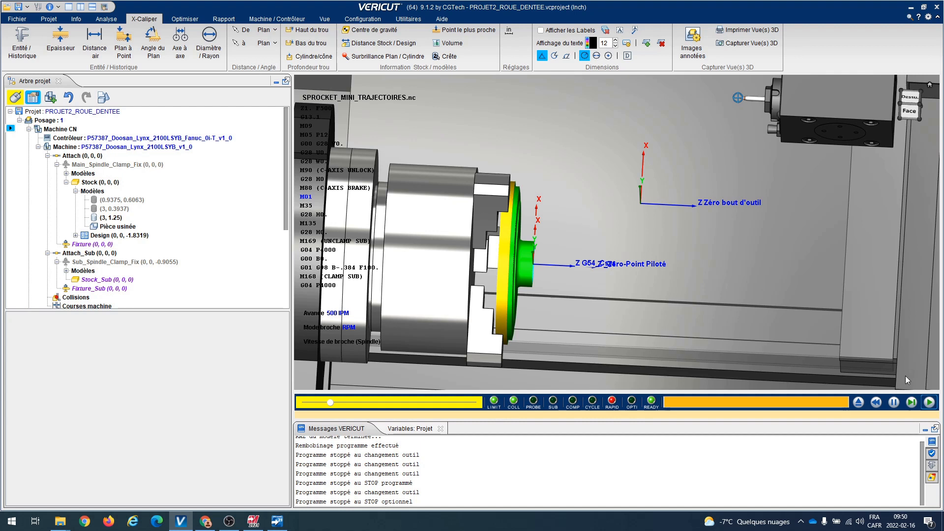
Step the simulation block by block from the M01 through the sub-spindle unclamping and its rapid approach to B0
{"action": "left_click", "coordinate": [911, 402]}
{"action": "left_click", "coordinate": [911, 403]}
{"action": "left_click", "coordinate": [911, 402]}
{"action": "left_click", "coordinate": [911, 402]}
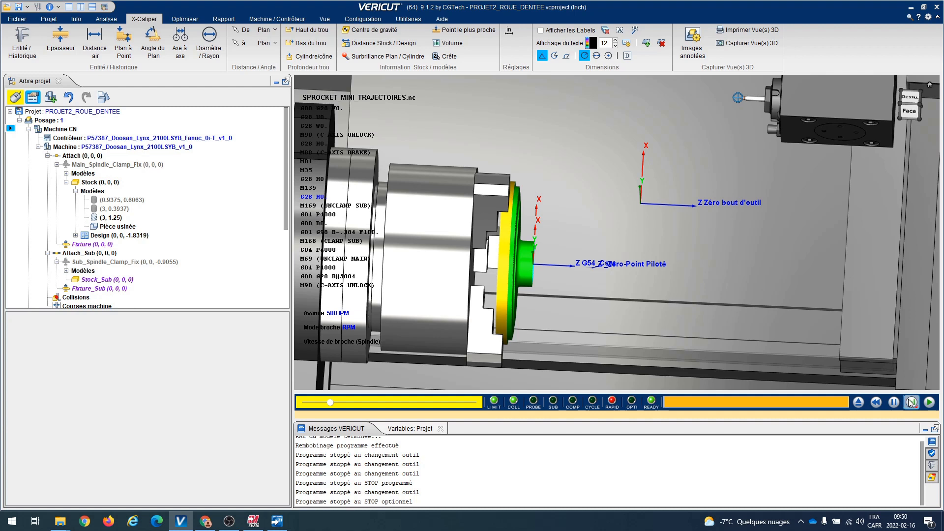
{"action": "left_click", "coordinate": [911, 402]}
{"action": "left_click", "coordinate": [910, 402]}
{"action": "left_click", "coordinate": [911, 402]}
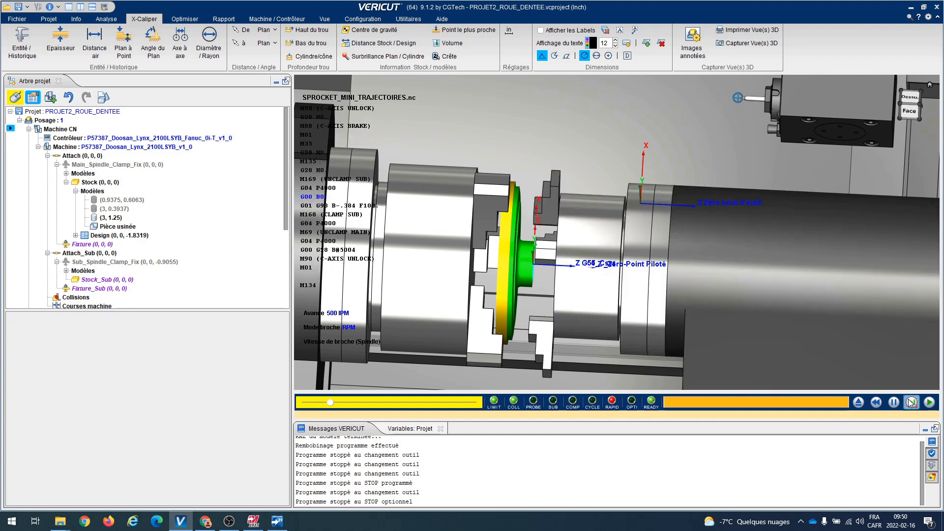
Step through the part transfer: sub-spindle feed to B-.384, sub clamping, main unclamping and retraction with the part, up to the M01
{"action": "left_click", "coordinate": [910, 402]}
{"action": "left_click", "coordinate": [911, 402]}
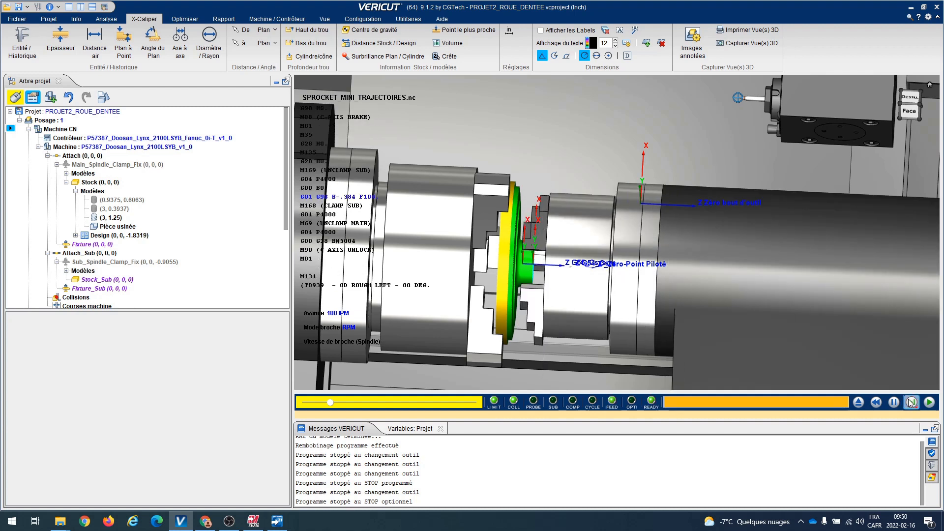
{"action": "left_click", "coordinate": [911, 402]}
{"action": "left_click", "coordinate": [911, 402]}
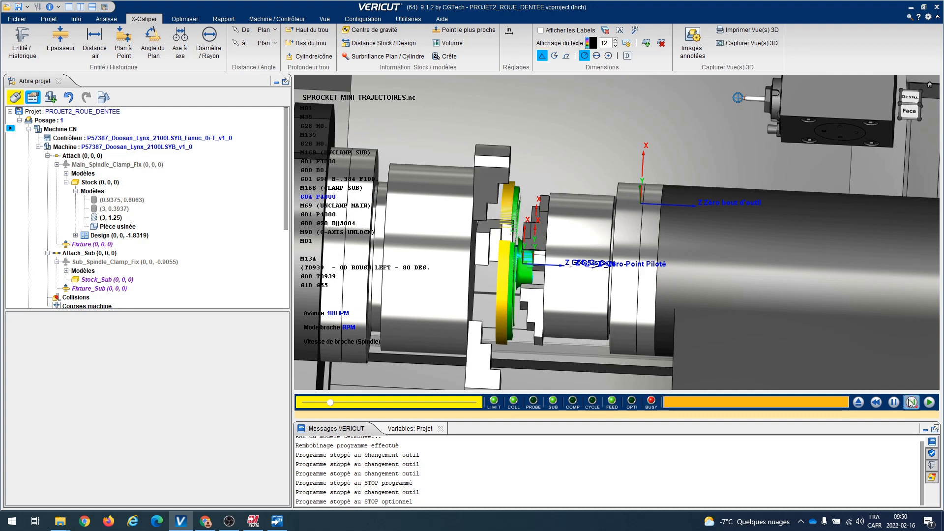
{"action": "left_click", "coordinate": [911, 403]}
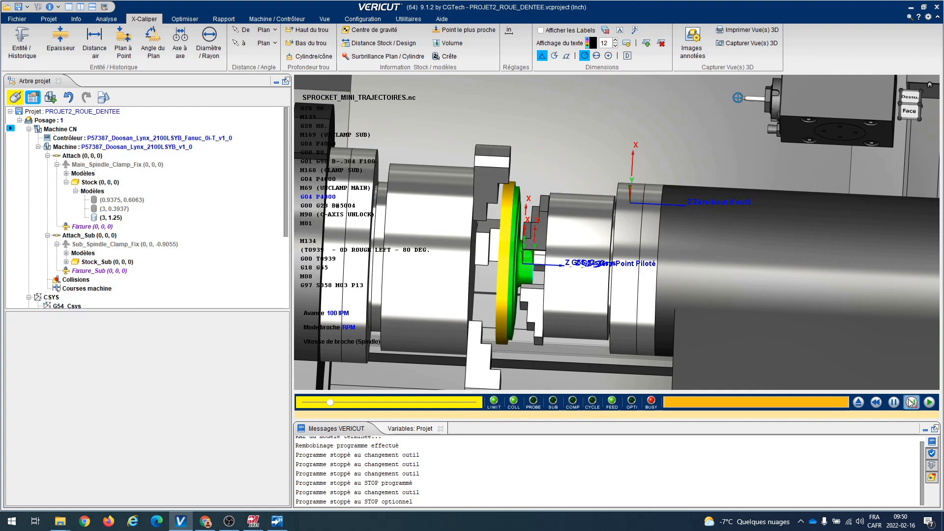
{"action": "left_click", "coordinate": [911, 402]}
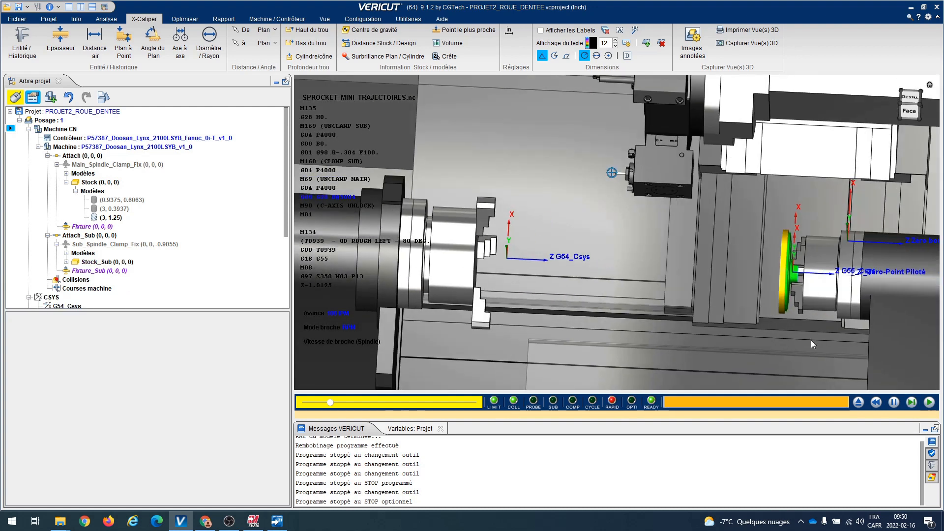
{"action": "left_click", "coordinate": [911, 402]}
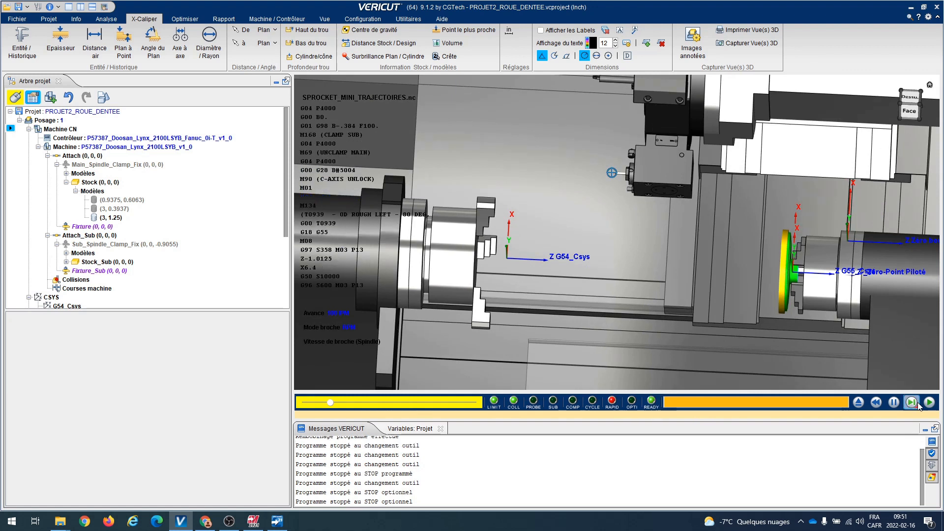
Step the simulation through the T0939 OD ROUGH LEFT tool change and the G18 G55 and M08 blocks
{"action": "left_click", "coordinate": [911, 402]}
{"action": "left_click", "coordinate": [917, 404]}
{"action": "left_click", "coordinate": [916, 404]}
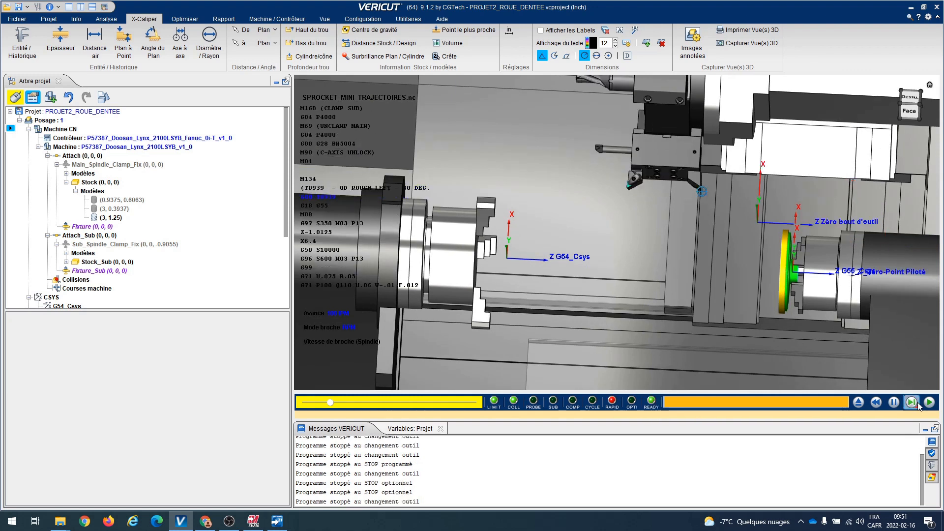
{"action": "left_click", "coordinate": [917, 404]}
{"action": "left_click", "coordinate": [917, 404]}
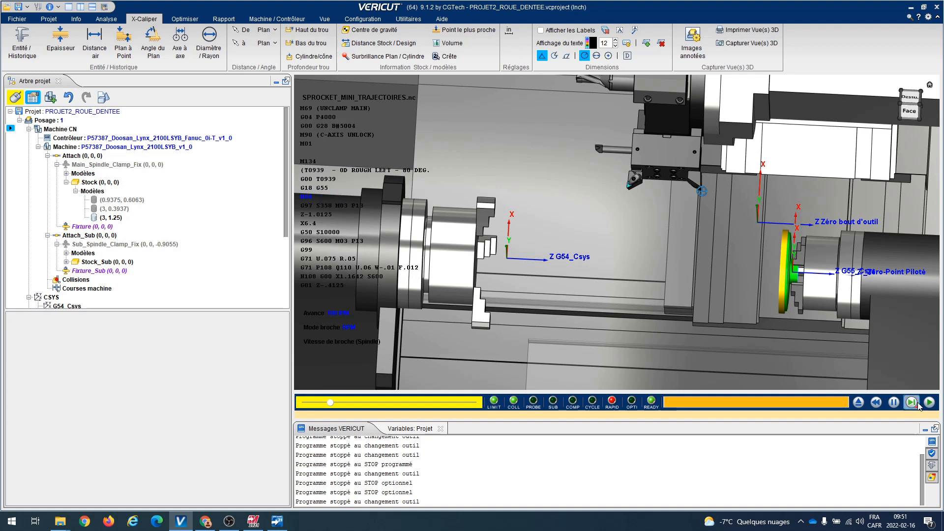
Run the T0939 turning on the sub-spindle side to the next M01, watching the cut on the part up close
{"action": "left_click", "coordinate": [930, 404]}
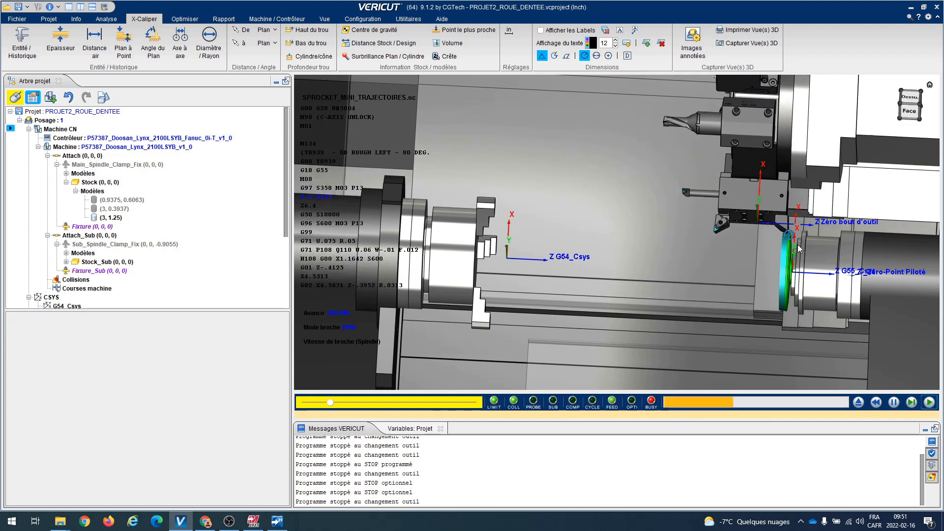
{"action": "scroll", "coordinate": [794, 249], "scroll_direction": "down", "scroll_amount": 1}
{"action": "scroll", "coordinate": [794, 249], "scroll_direction": "up", "scroll_amount": 4}
{"action": "scroll", "coordinate": [795, 249], "scroll_direction": "up", "scroll_amount": 2}
{"action": "scroll", "coordinate": [754, 231], "scroll_direction": "down", "scroll_amount": 6}
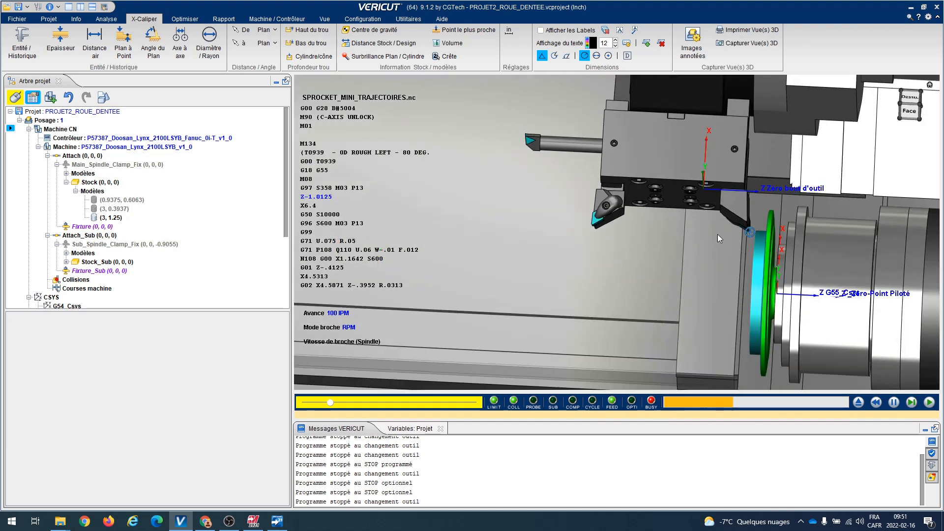
{"action": "middle_click_drag", "start_coordinate": [700, 270], "coordinate": [623, 246]}
{"action": "scroll", "coordinate": [676, 227], "scroll_direction": "up", "scroll_amount": 4}
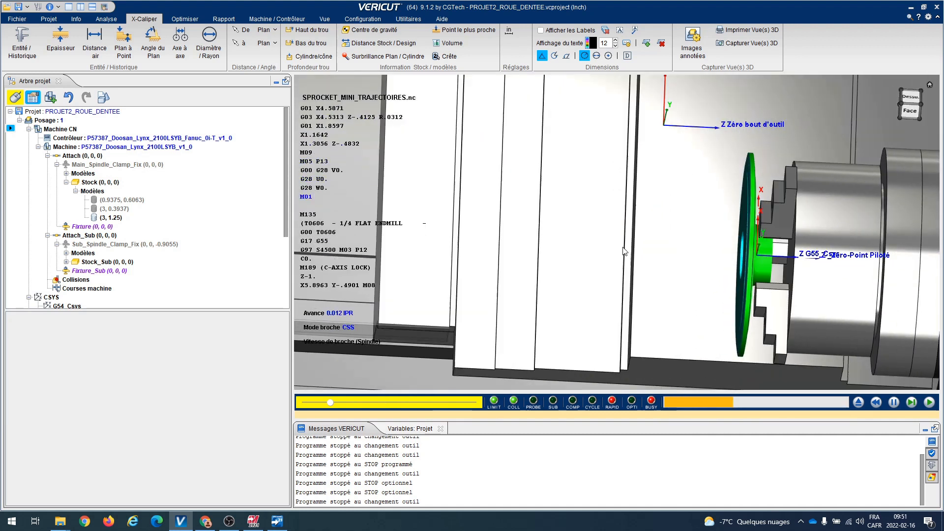
{"action": "scroll", "coordinate": [623, 252], "scroll_direction": "down", "scroll_amount": 5}
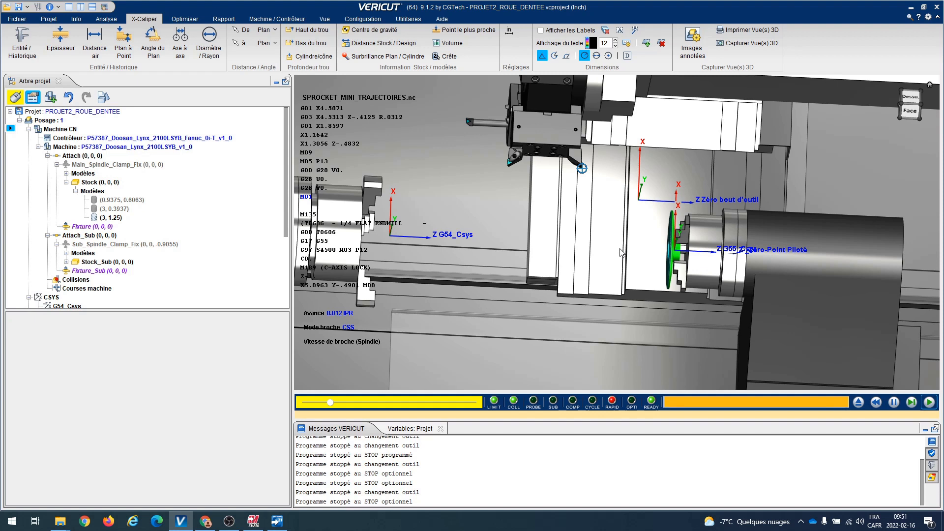
Resume through the T0606 1/4 FLAT ENDMILL tool change, run the sprocket milling, and increase the simulation speed
{"action": "left_click", "coordinate": [929, 403]}
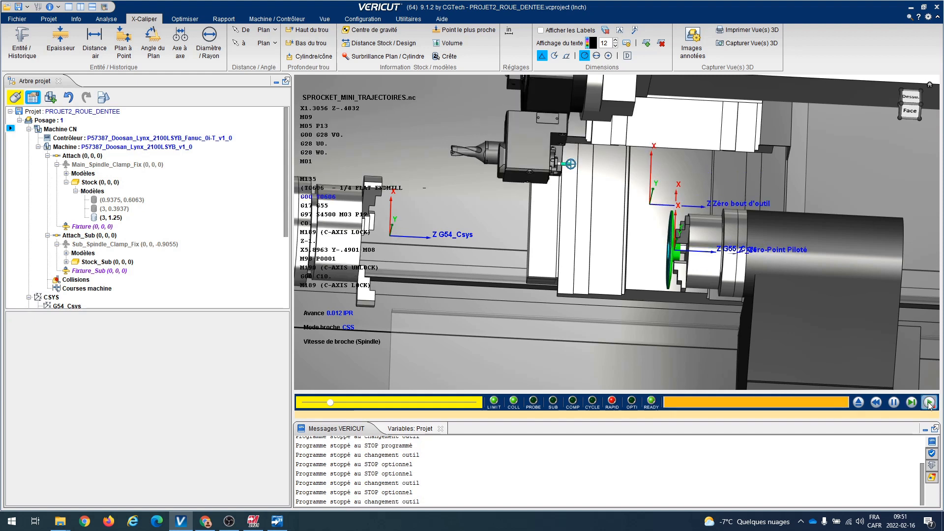
{"action": "left_click", "coordinate": [929, 403]}
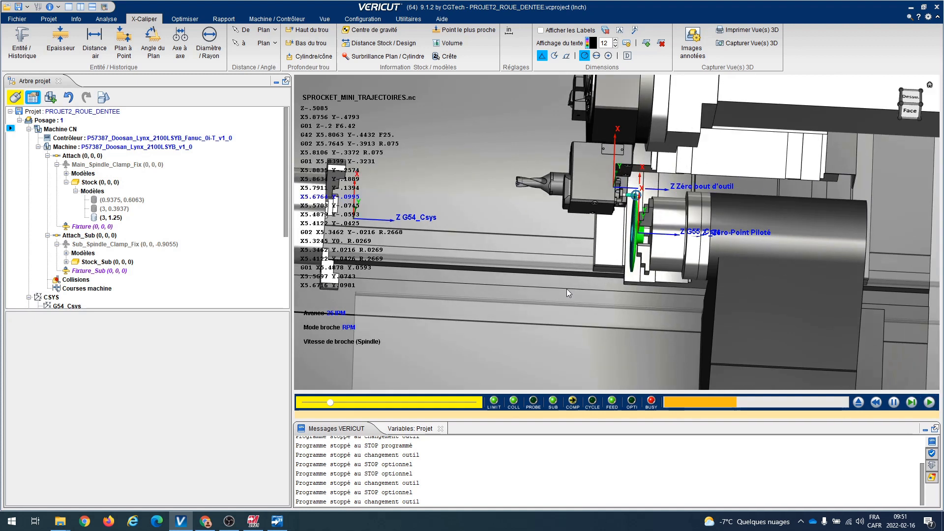
{"action": "scroll", "coordinate": [566, 288], "scroll_direction": "up", "scroll_amount": 5}
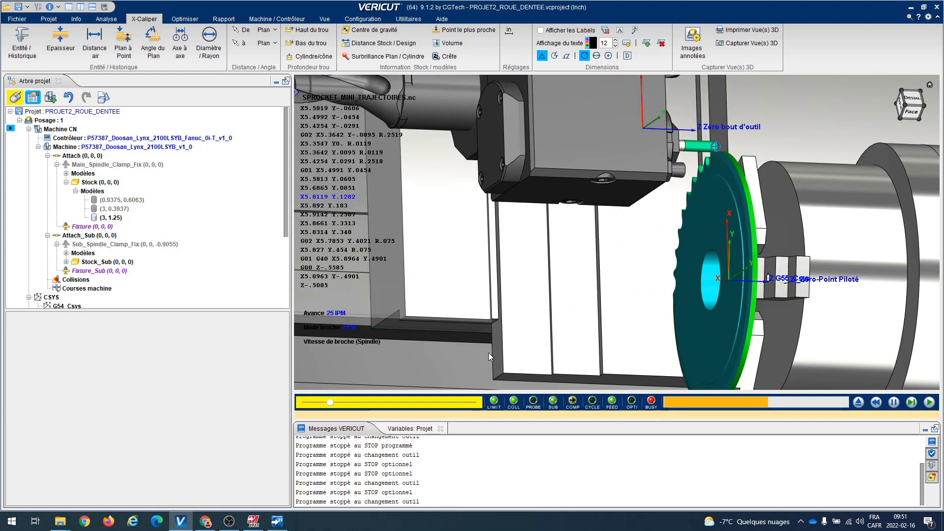
{"action": "left_click", "coordinate": [412, 402]}
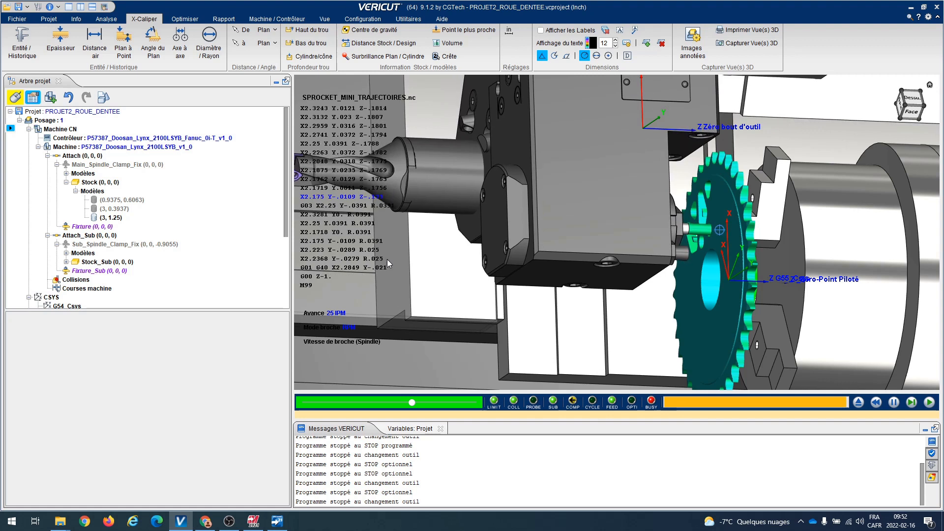
Examine the sprocket pocket milling from several angles while it runs, raising the simulation speed slightly
{"action": "left_click_drag", "start_coordinate": [591, 272], "coordinate": [525, 295]}
{"action": "middle_click_drag", "start_coordinate": [523, 291], "coordinate": [562, 256]}
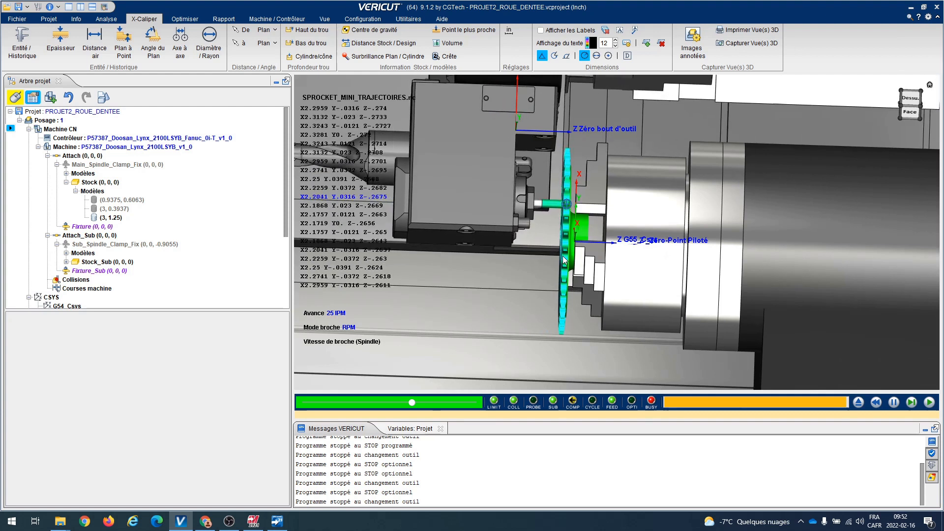
{"action": "left_click_drag", "start_coordinate": [562, 255], "coordinate": [542, 227]}
{"action": "scroll", "coordinate": [542, 196], "scroll_direction": "up", "scroll_amount": 5}
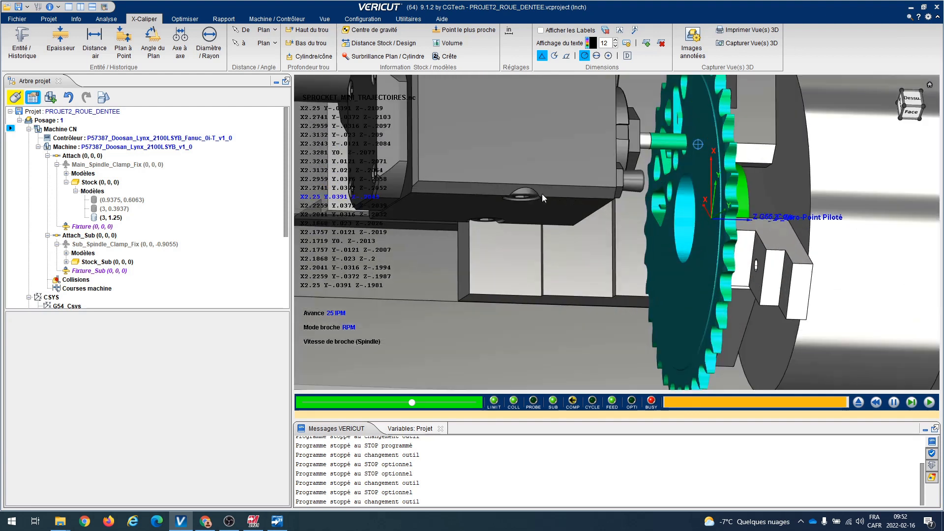
{"action": "left_click_drag", "start_coordinate": [411, 404], "coordinate": [425, 404]}
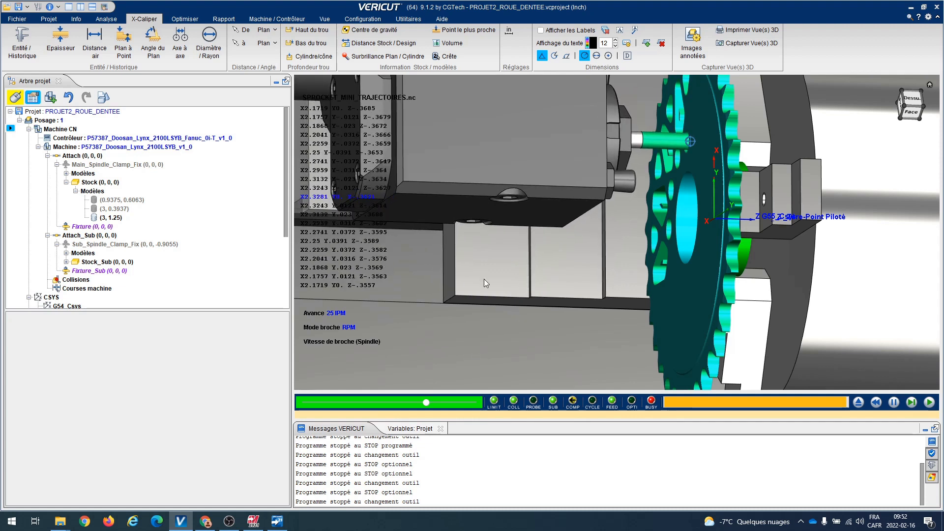
{"action": "scroll", "coordinate": [485, 300], "scroll_direction": "down", "scroll_amount": 5}
{"action": "scroll", "coordinate": [546, 285], "scroll_direction": "down", "scroll_amount": 3}
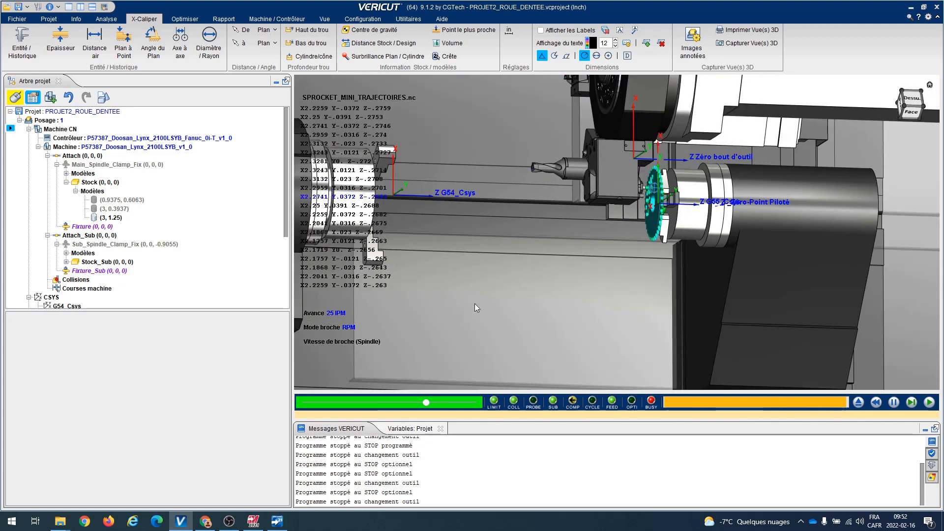
{"action": "scroll", "coordinate": [555, 278], "scroll_direction": "up", "scroll_amount": 6}
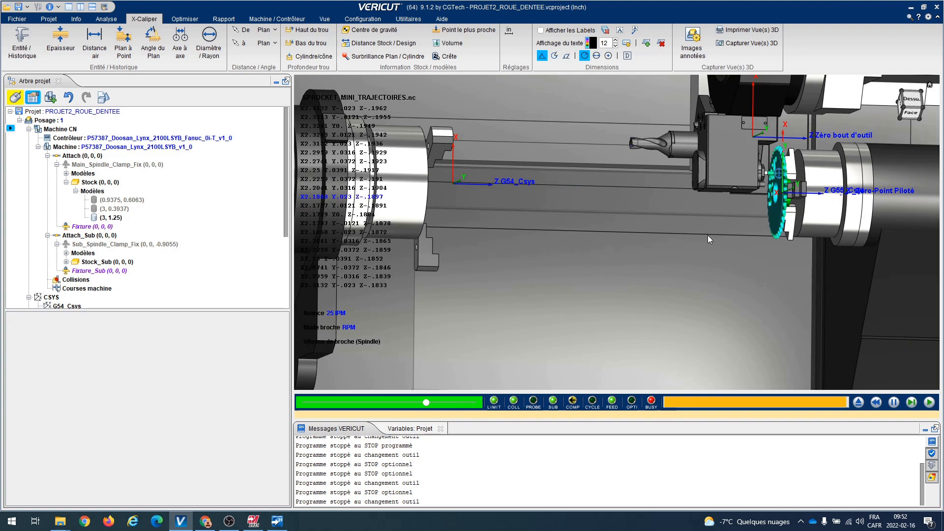
{"action": "scroll", "coordinate": [491, 303], "scroll_direction": "down", "scroll_amount": 1}
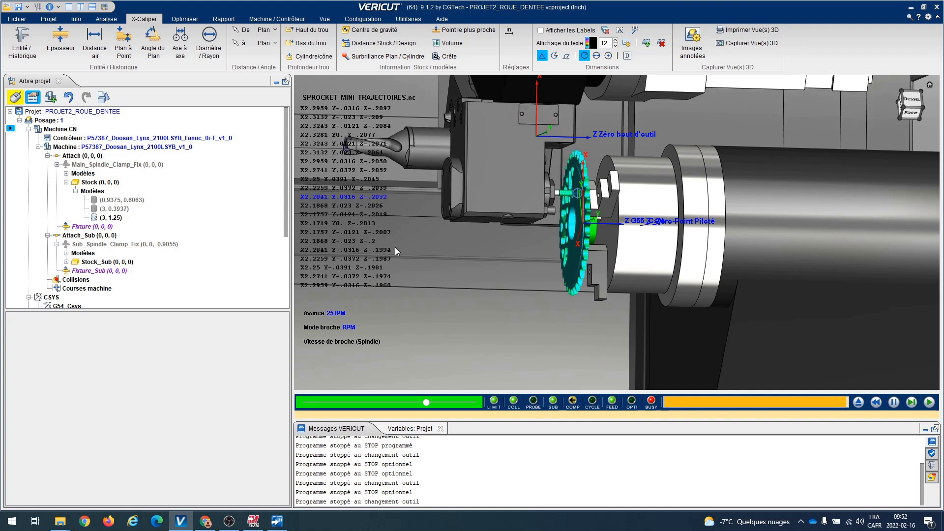
Switch to Mastercam and regenerate all the operations of the MINI_SPROCKJET machine group
{"action": "left_click", "coordinate": [253, 521]}
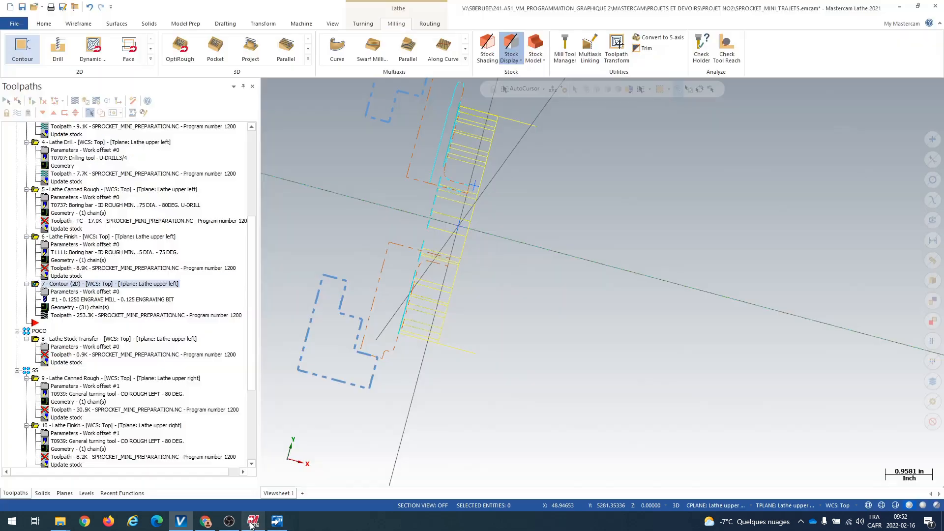
{"action": "scroll", "coordinate": [63, 183], "scroll_direction": "up", "scroll_amount": 10}
{"action": "left_click", "coordinate": [44, 126]}
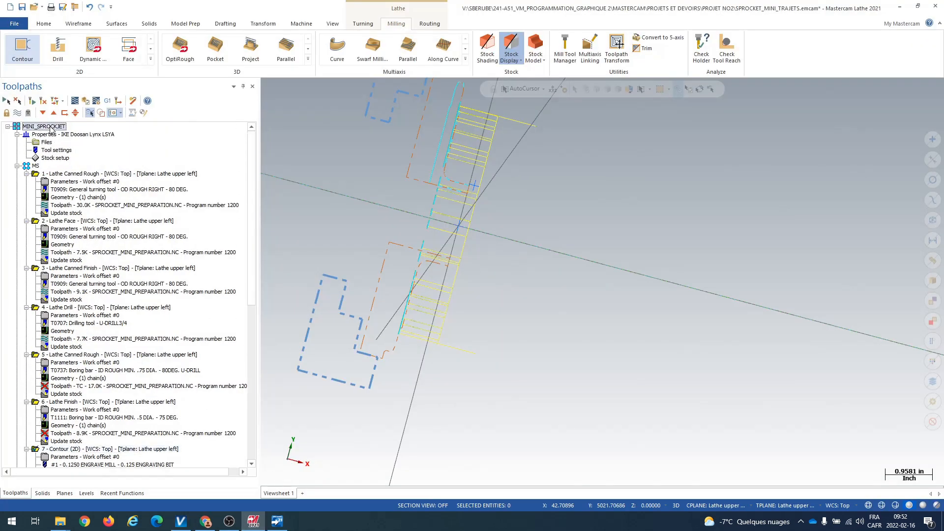
{"action": "left_click", "coordinate": [31, 100]}
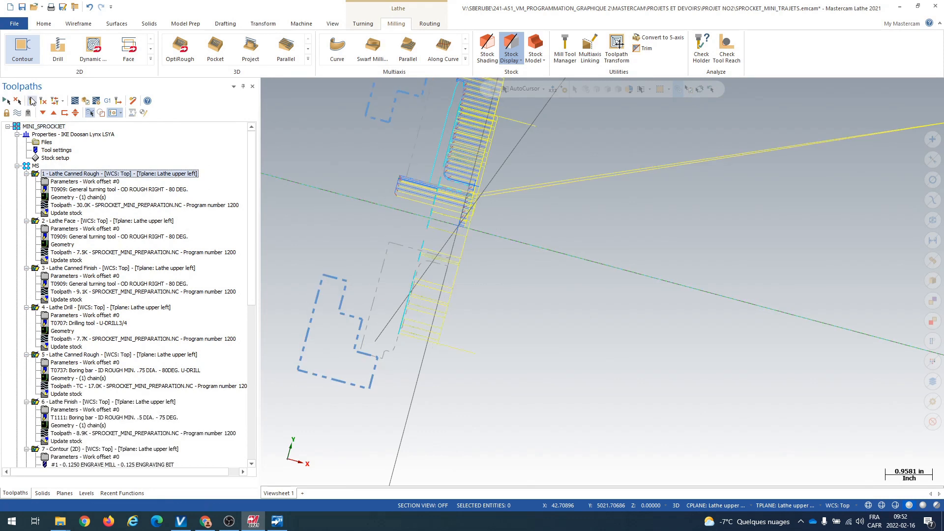
Change the NC file name of all MINI_SPROCKJET operations to SPROCKET_MINI_TRAJECTOIRES
{"action": "left_click", "coordinate": [44, 127]}
{"action": "right_click", "coordinate": [46, 127]}
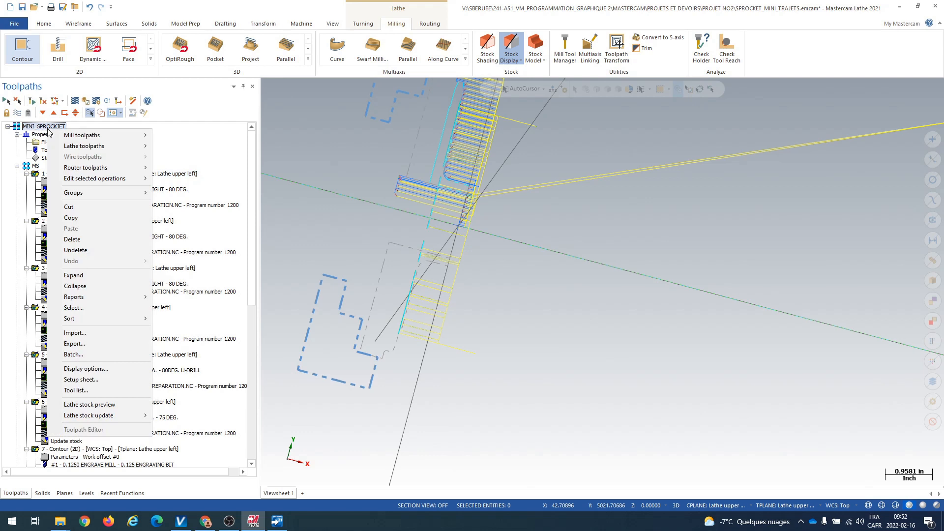
{"action": "mouse_move", "coordinate": [89, 183]}
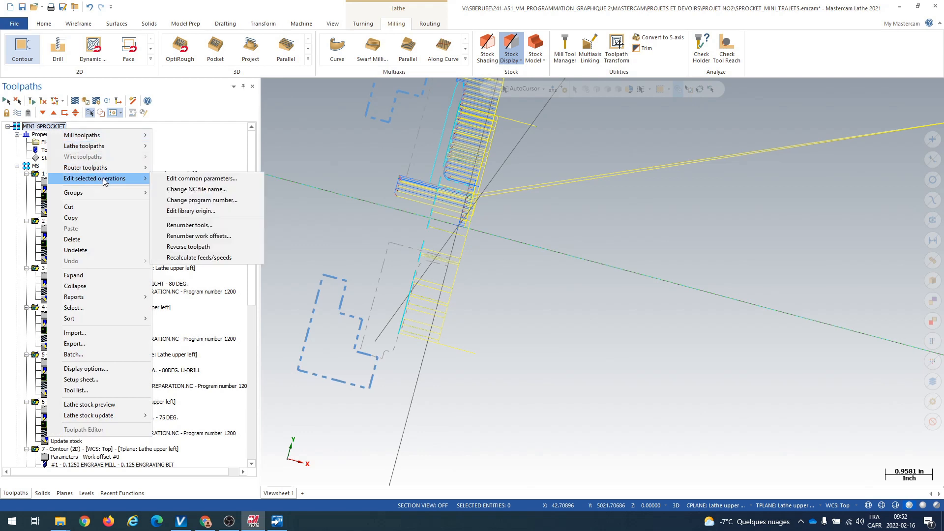
{"action": "left_click", "coordinate": [188, 191]}
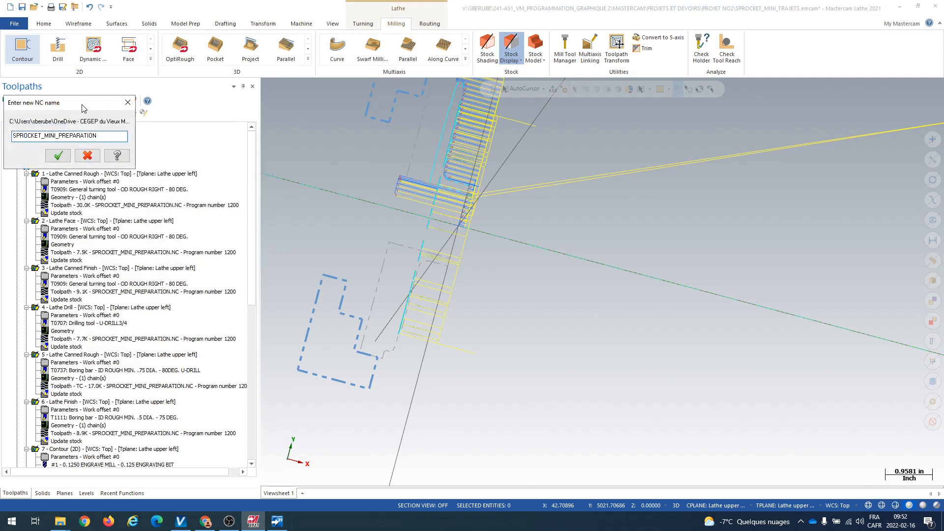
{"action": "left_click_drag", "start_coordinate": [81, 103], "coordinate": [233, 104]}
{"action": "left_click_drag", "start_coordinate": [255, 139], "coordinate": [215, 139]}
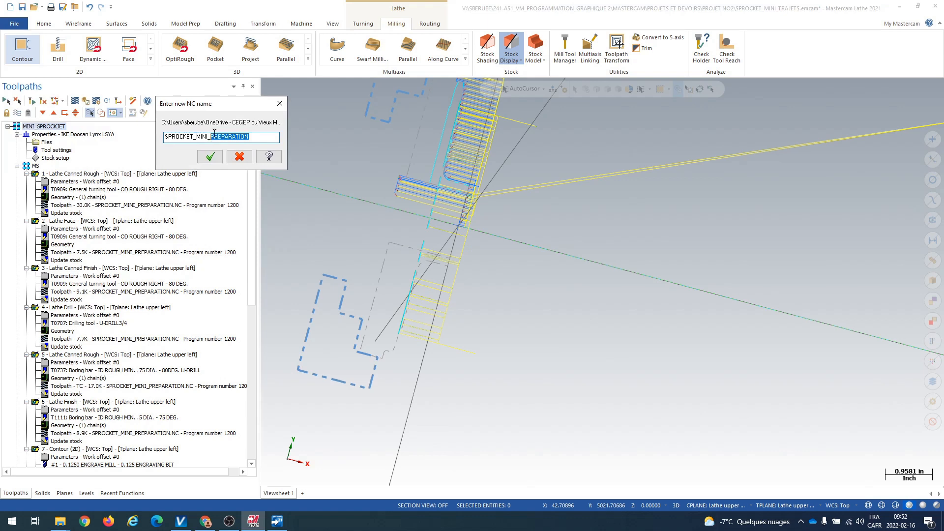
{"action": "type", "text": "TRAJECTOIRES"}
{"action": "key", "text": "Return"}
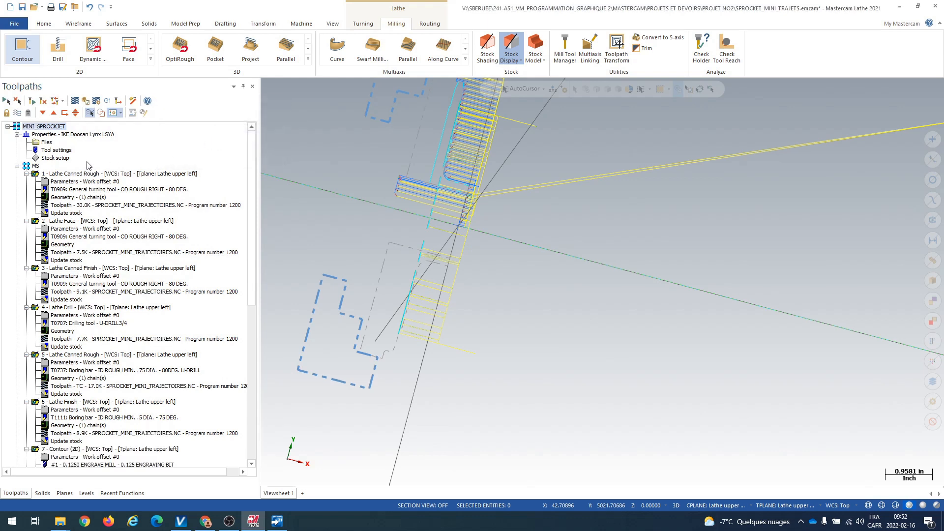
Change the program number of all MINI_SPROCKJET operations to 1500
{"action": "right_click", "coordinate": [52, 127]}
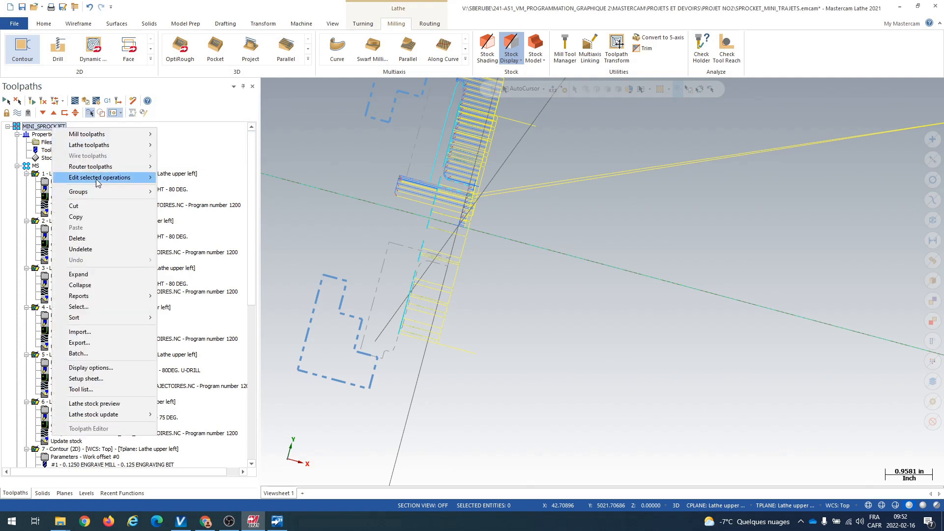
{"action": "mouse_move", "coordinate": [109, 180]}
{"action": "left_click", "coordinate": [203, 199]}
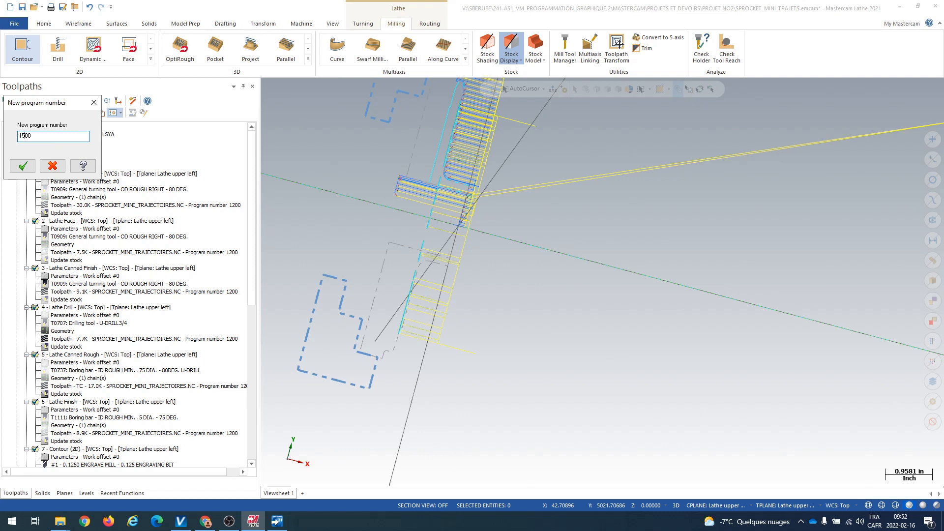
{"action": "key", "text": "Return"}
Confirm program number 1500 for the MINI_SPROCKJET operations and try to post them
{"action": "left_click", "coordinate": [21, 6]}
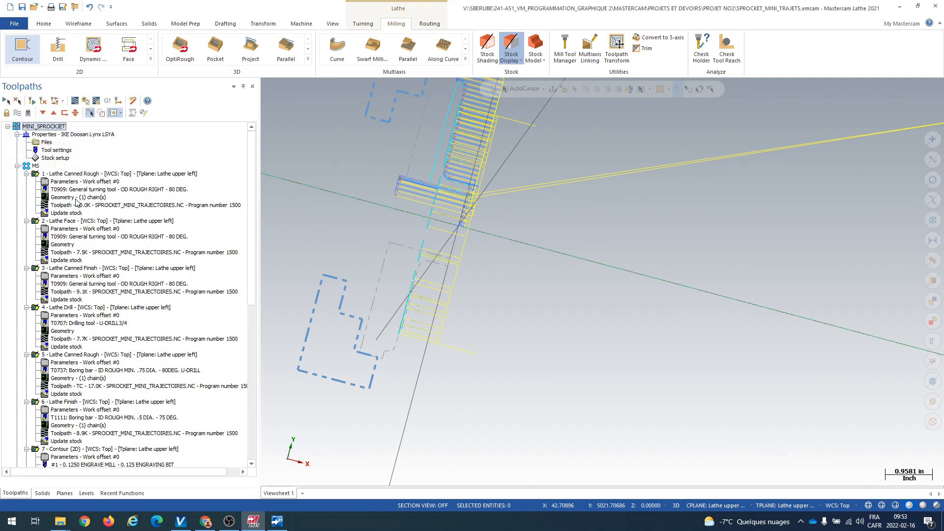
{"action": "left_click", "coordinate": [108, 100]}
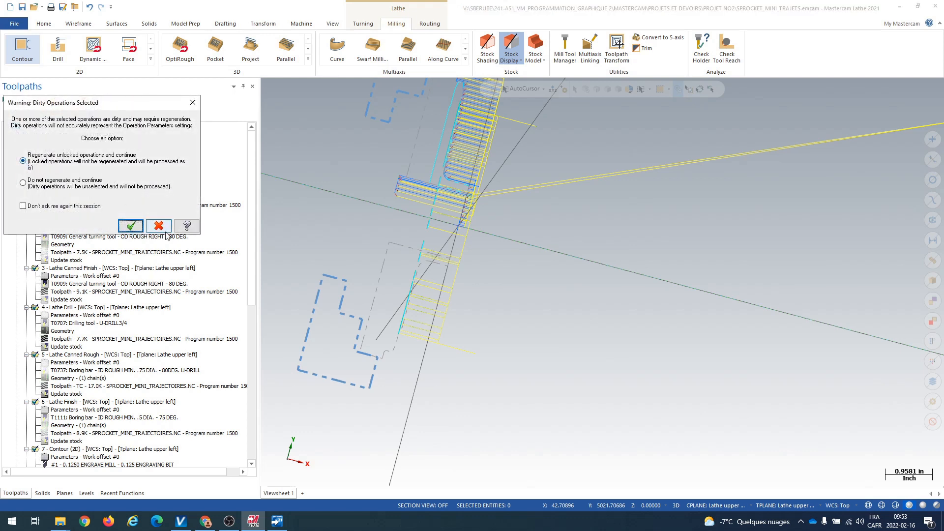
{"action": "left_click", "coordinate": [131, 225]}
Regenerate Transform/Rotate operations 13 and 14 of the SS toolpath group individually
{"action": "scroll", "coordinate": [132, 285], "scroll_direction": "down", "scroll_amount": 13}
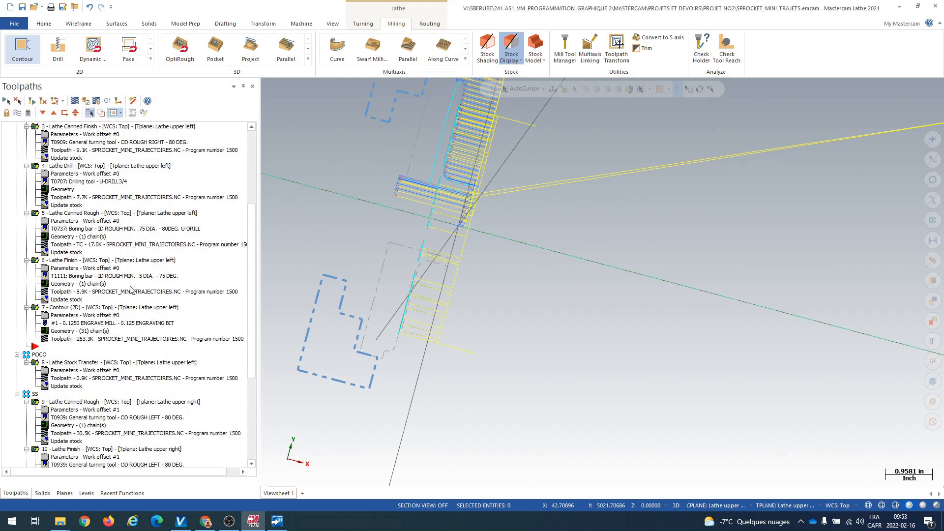
{"action": "left_click", "coordinate": [113, 418]}
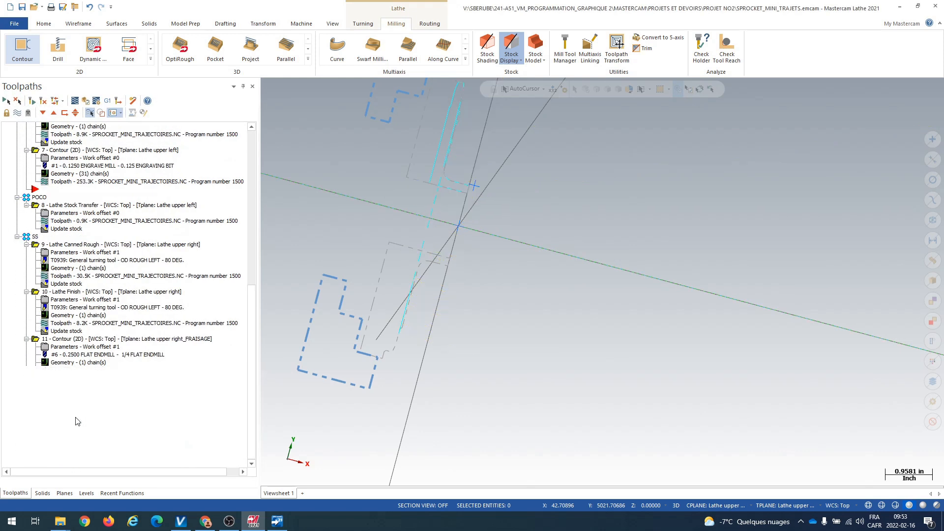
{"action": "left_click", "coordinate": [33, 101]}
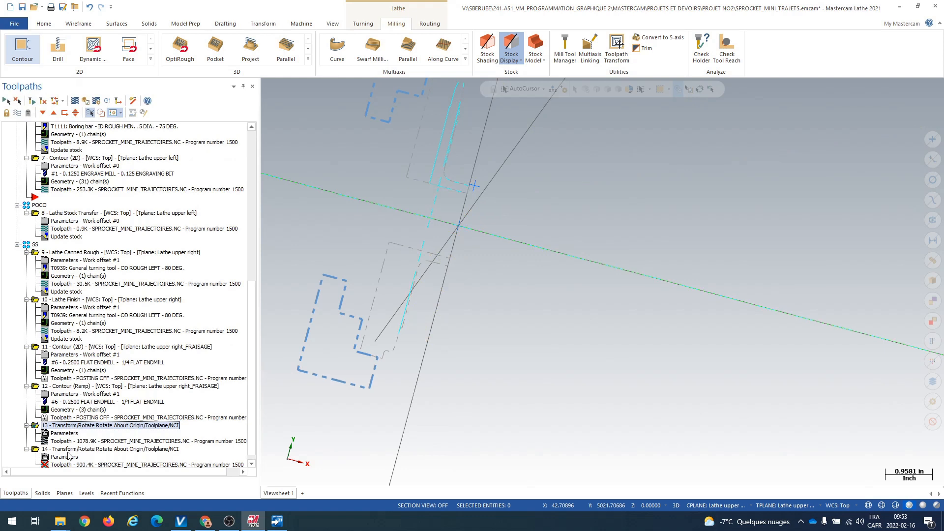
{"action": "left_click", "coordinate": [69, 449]}
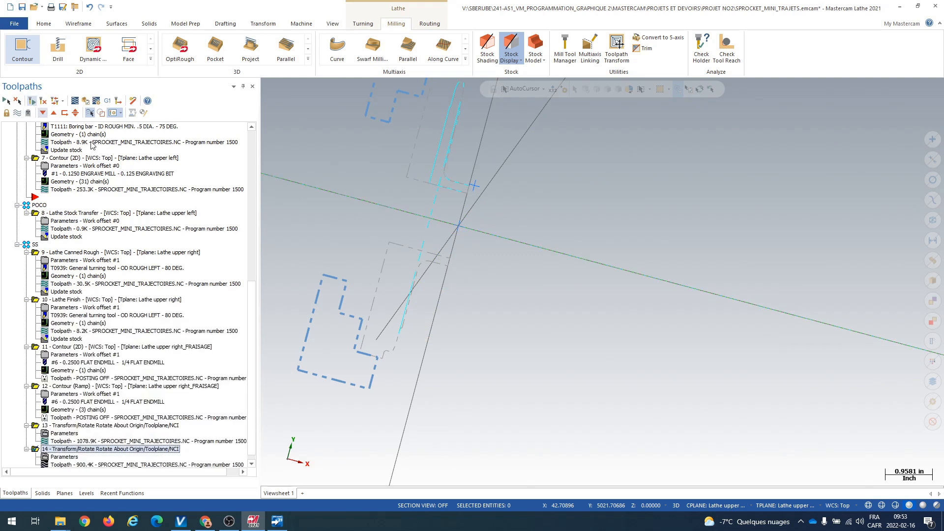
Select every operation of the MINI_SPROCKJET machine group and start posting them to an NC file
{"action": "scroll", "coordinate": [447, 222], "scroll_direction": "up", "scroll_amount": 2}
{"action": "scroll", "coordinate": [396, 162], "scroll_direction": "down", "scroll_amount": 6}
{"action": "middle_click_drag", "start_coordinate": [603, 281], "coordinate": [462, 273]}
{"action": "scroll", "coordinate": [575, 234], "scroll_direction": "up", "scroll_amount": 7}
{"action": "scroll", "coordinate": [275, 223], "scroll_direction": "up", "scroll_amount": 1}
{"action": "scroll", "coordinate": [59, 160], "scroll_direction": "up", "scroll_amount": 12}
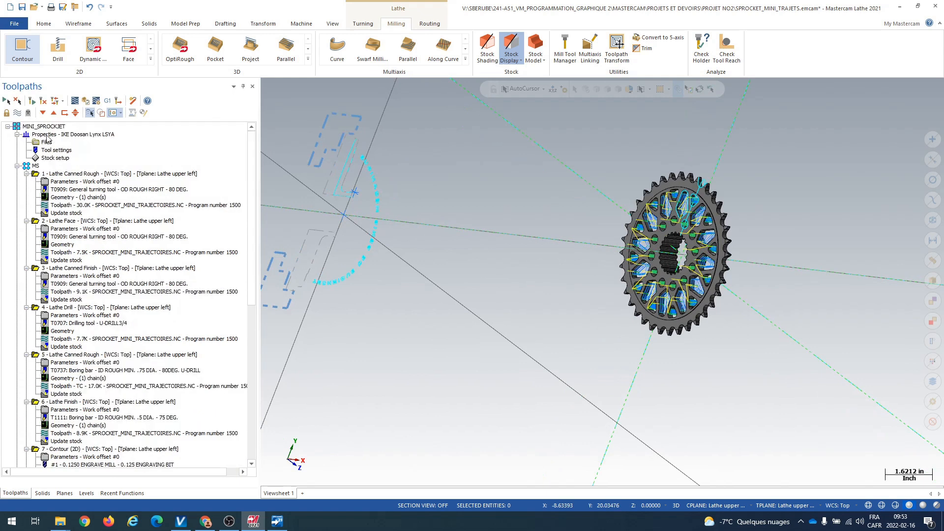
{"action": "left_click", "coordinate": [43, 126]}
{"action": "left_click", "coordinate": [107, 100]}
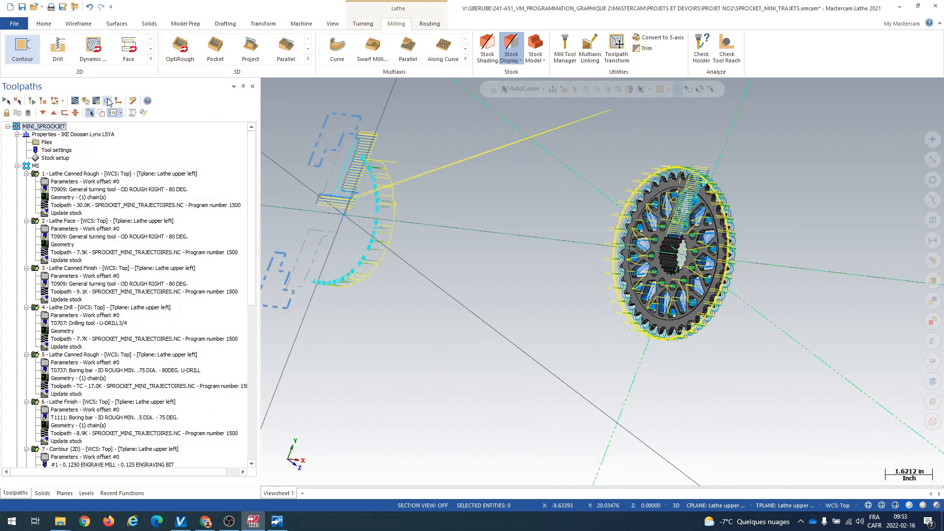
{"action": "left_click", "coordinate": [65, 292]}
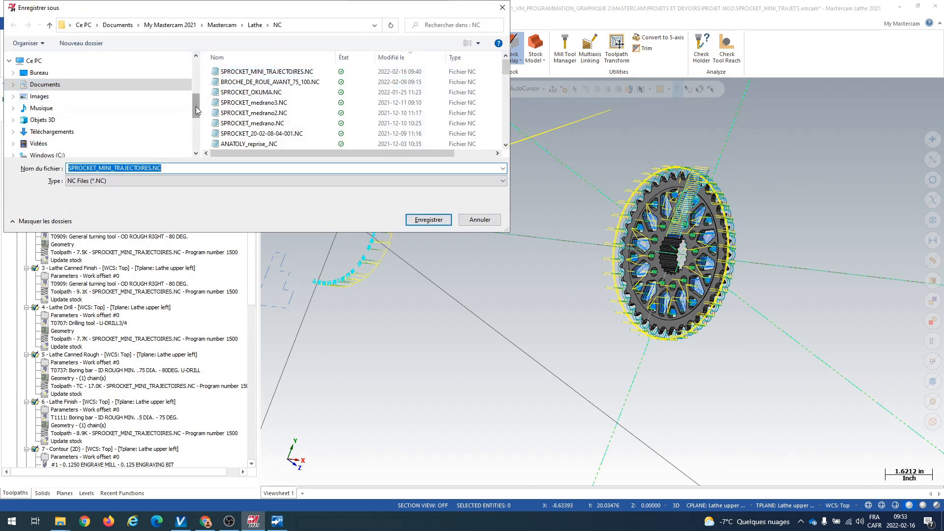
Choose the PROJET NO2\CODES folder on drive V: as the save location for SPROCKET_MINI_TRAJECTOIRES.NC
{"action": "left_click_drag", "start_coordinate": [196, 106], "coordinate": [195, 138]}
{"action": "left_click", "coordinate": [78, 83]}
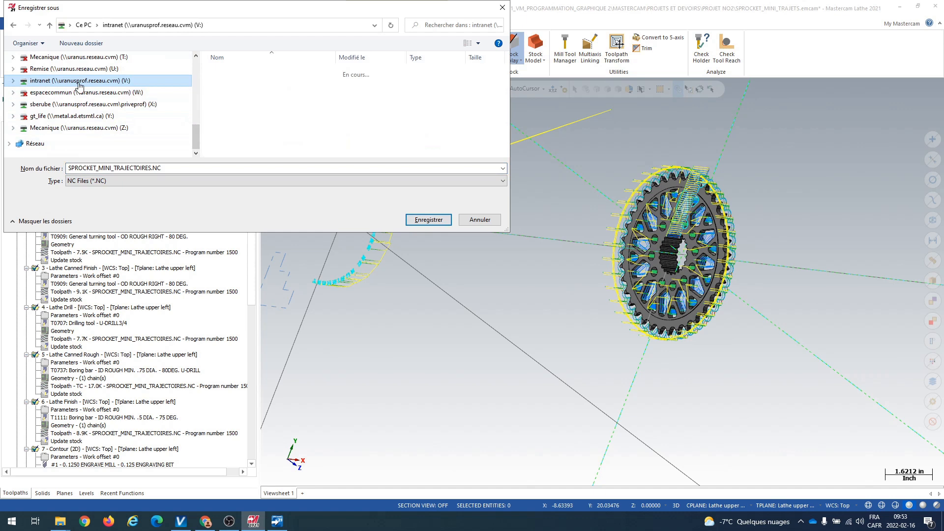
{"action": "left_click", "coordinate": [234, 93]}
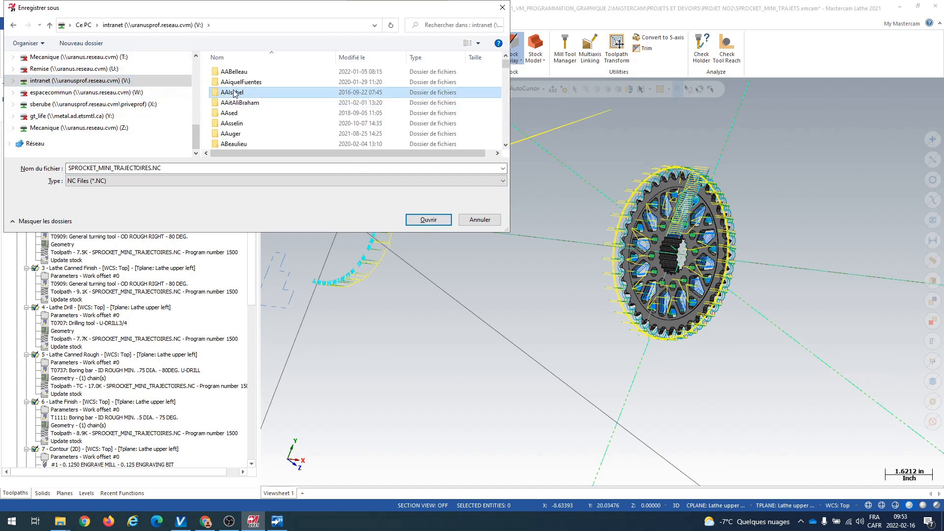
{"action": "scroll", "coordinate": [235, 98], "scroll_direction": "down", "scroll_amount": 20}
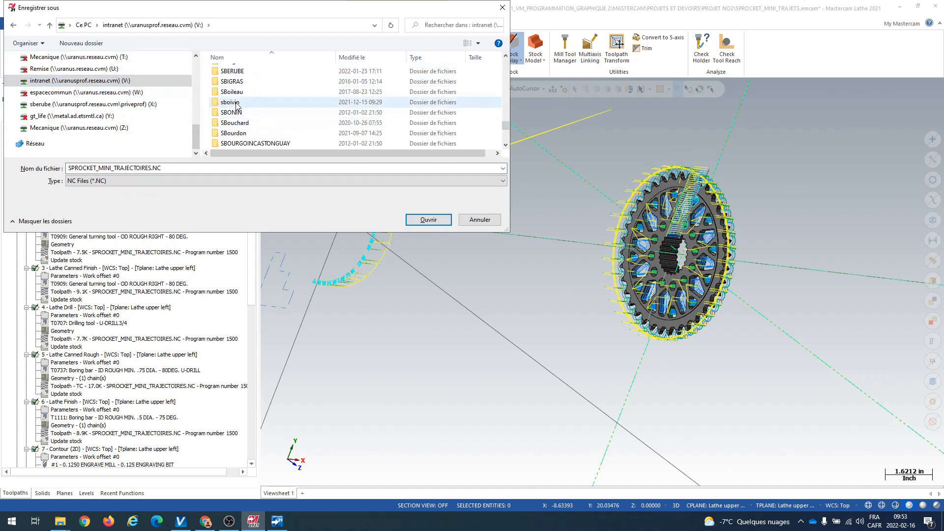
{"action": "double_click", "coordinate": [237, 73]}
{"action": "scroll", "coordinate": [238, 79], "scroll_direction": "down", "scroll_amount": 1}
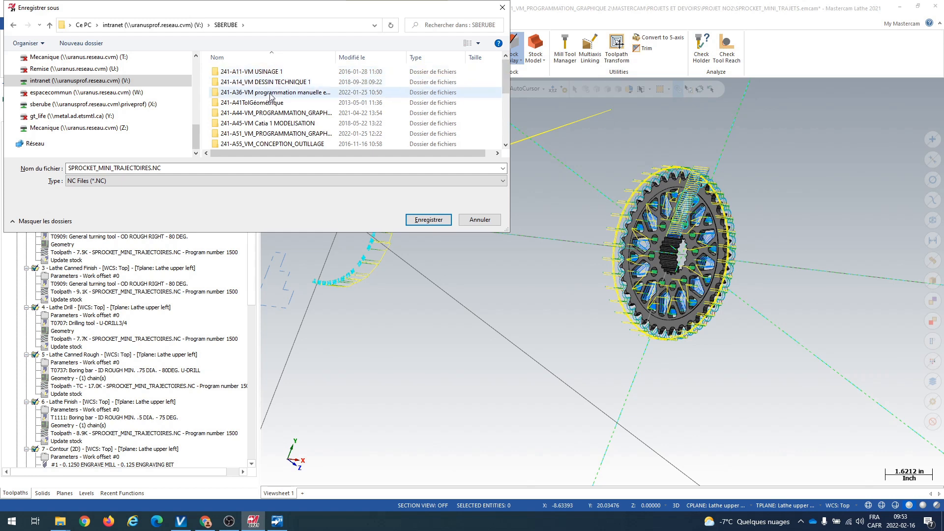
{"action": "double_click", "coordinate": [244, 113]}
{"action": "double_click", "coordinate": [238, 81]}
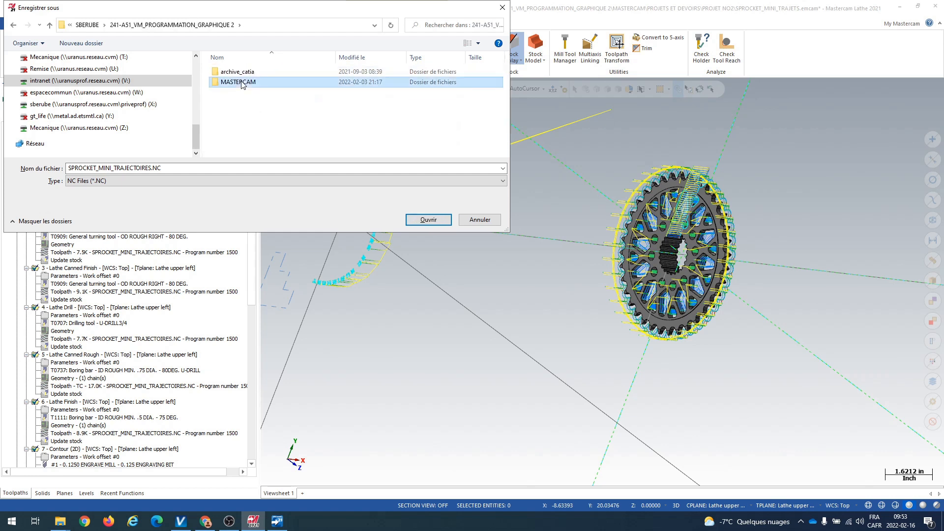
{"action": "left_click", "coordinate": [241, 124]}
{"action": "double_click", "coordinate": [242, 124]}
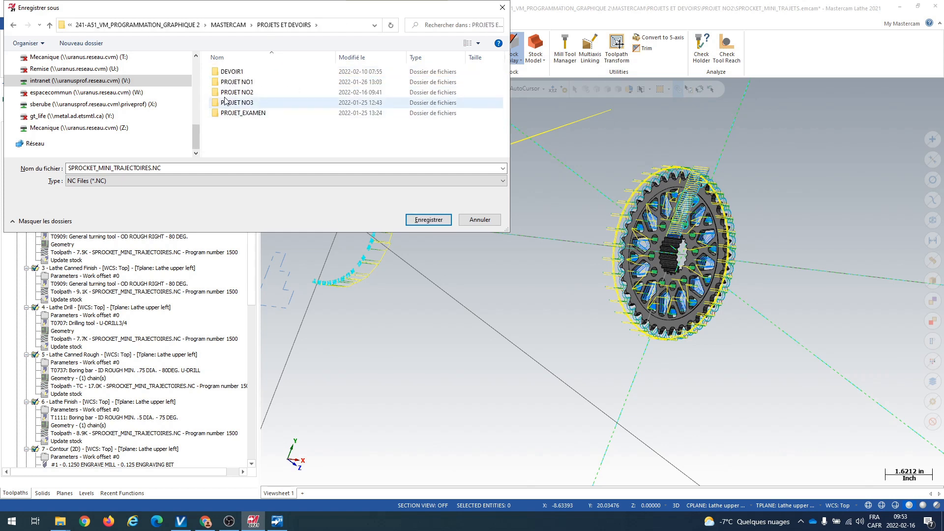
{"action": "double_click", "coordinate": [232, 92]}
{"action": "double_click", "coordinate": [232, 72]}
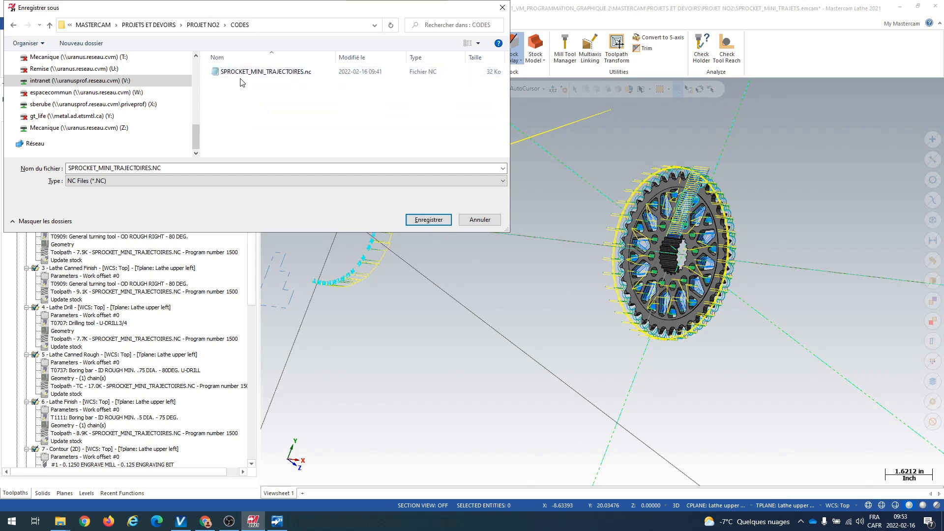
{"action": "left_click", "coordinate": [427, 220]}
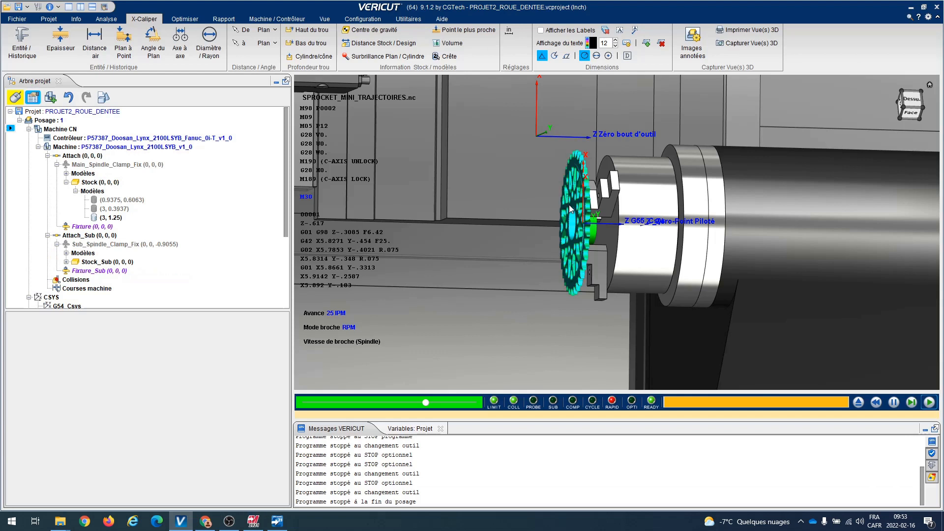
Switch to VERICUT and reset the machining simulation of the sprocket
{"action": "middle_click_drag", "start_coordinate": [523, 185], "coordinate": [553, 153]}
{"action": "scroll", "coordinate": [553, 152], "scroll_direction": "up", "scroll_amount": 5}
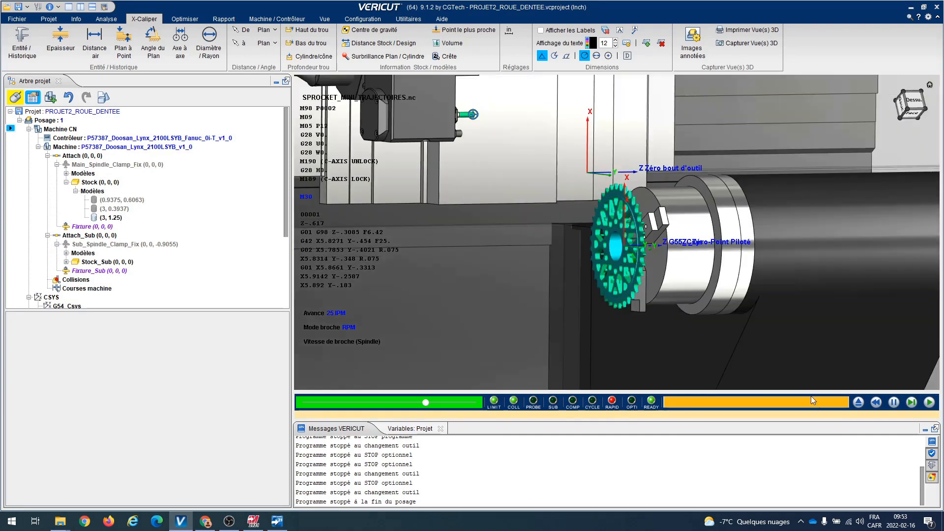
{"action": "left_click", "coordinate": [858, 402]}
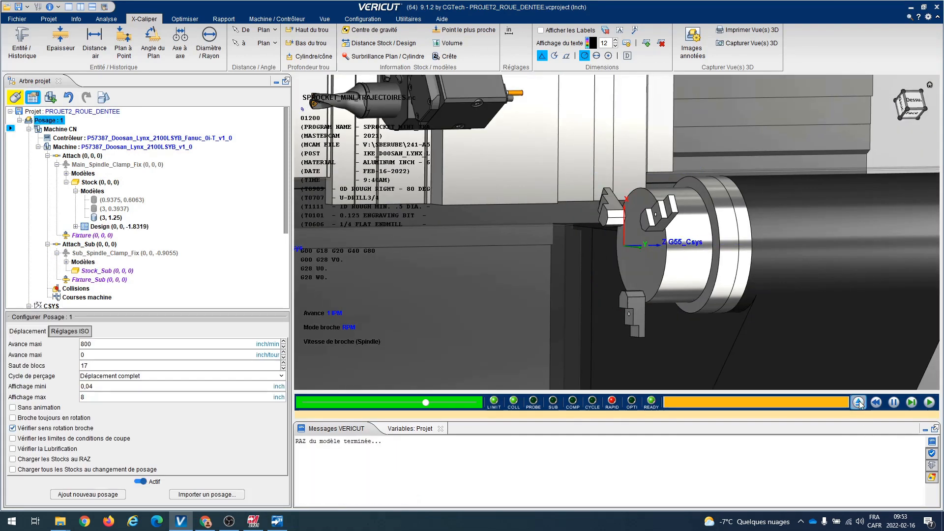
Switch to Mastercam and try to post over the existing SPROCKET_MINI_TRAJECTOIRES.NC in the CODES folder
{"action": "left_click", "coordinate": [253, 522]}
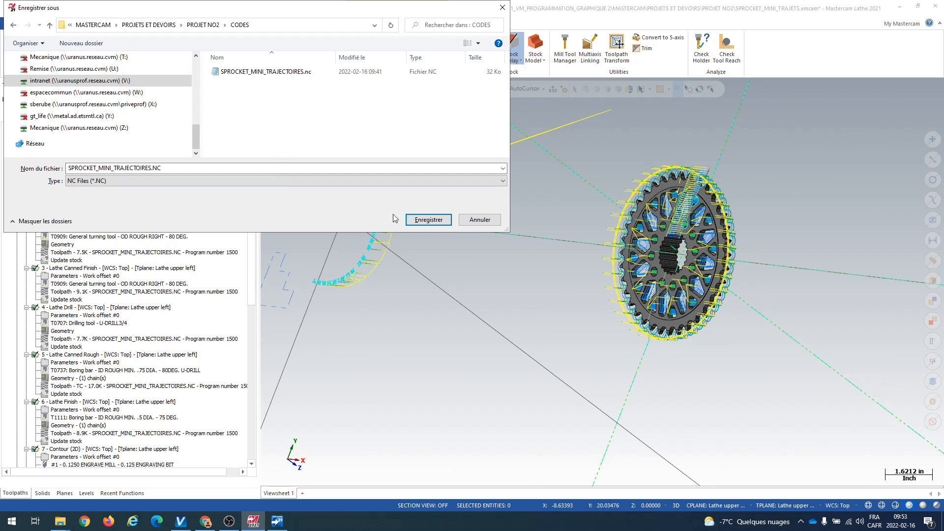
{"action": "left_click", "coordinate": [416, 220]}
{"action": "left_click", "coordinate": [530, 261]}
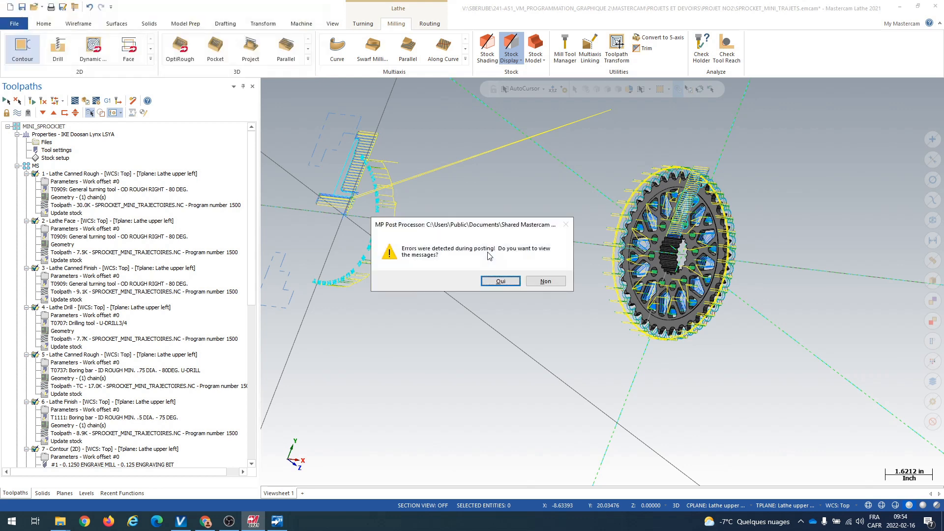
Read the posting error log, reload SPROCKET_MINI_TRAJECTOIRES.nc to check its program header, and close Code Expert
{"action": "left_click", "coordinate": [512, 283]}
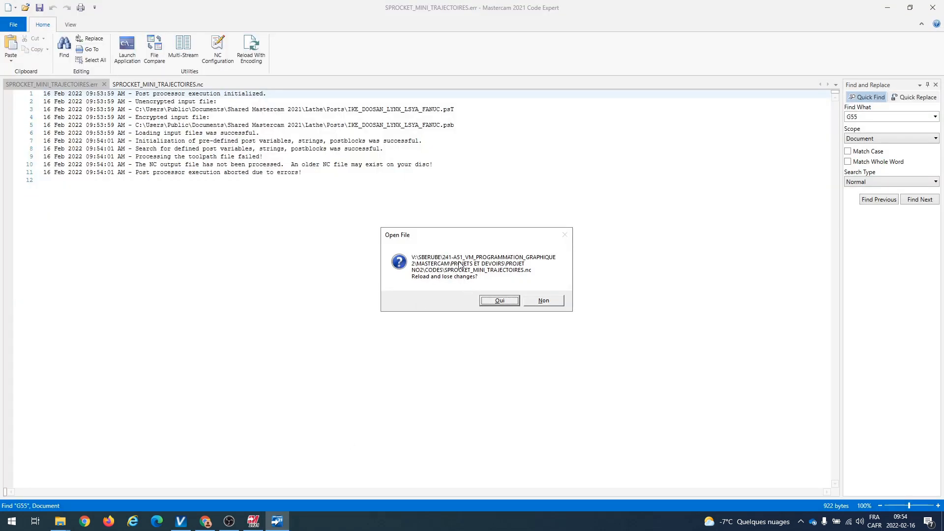
{"action": "left_click", "coordinate": [177, 92]}
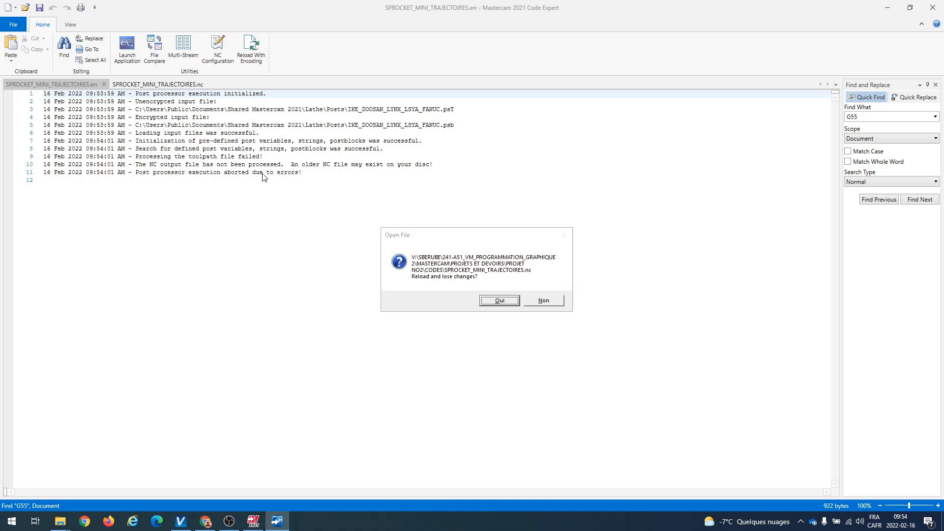
{"action": "left_click", "coordinate": [496, 300]}
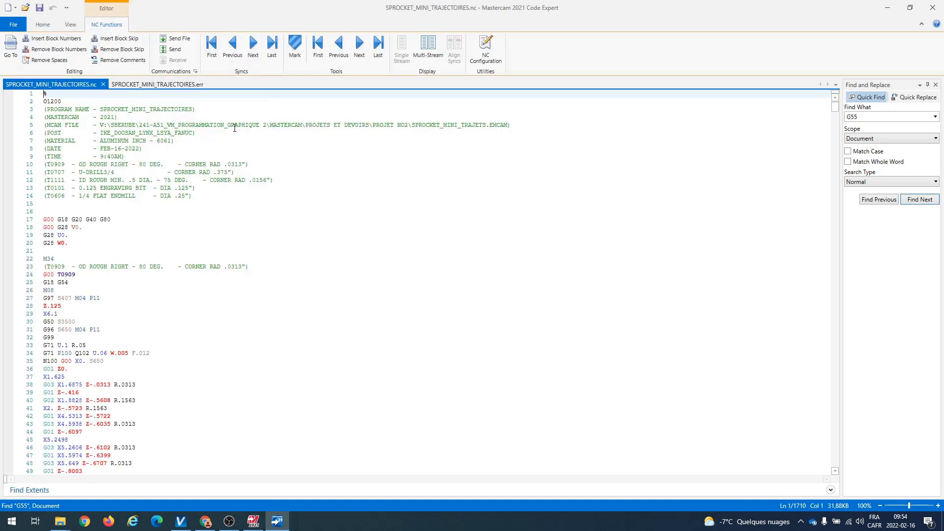
{"action": "left_click", "coordinate": [230, 144]}
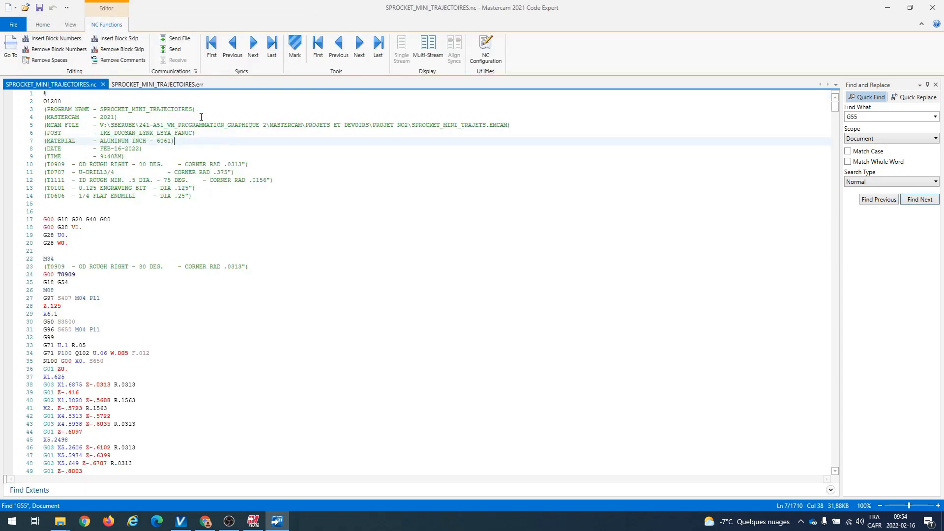
{"action": "left_click", "coordinate": [199, 84]}
{"action": "left_click", "coordinate": [211, 85]}
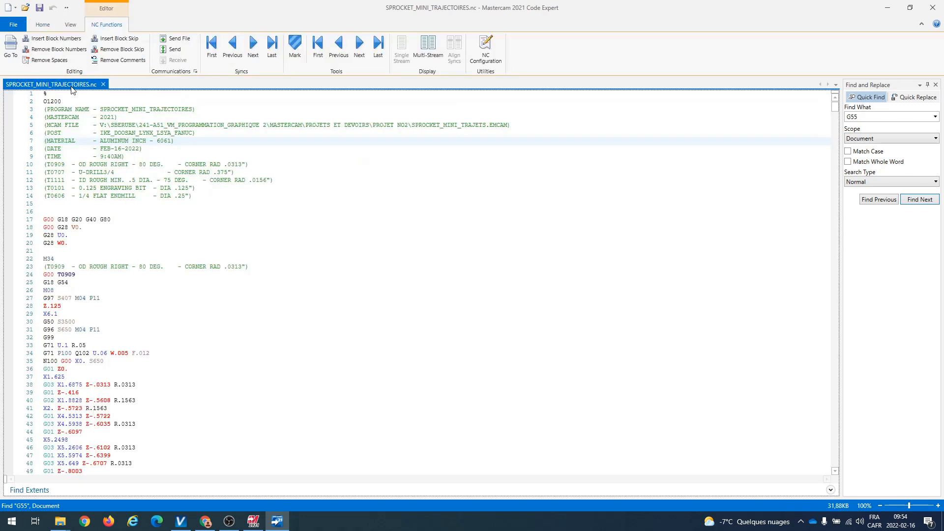
{"action": "left_click", "coordinate": [932, 8]}
Switch to VERICUT, deactivate the NC program SPROCKET_MINI_TRAJECTOIRES.nc in the project, and reset the simulation
{"action": "left_click", "coordinate": [181, 521]}
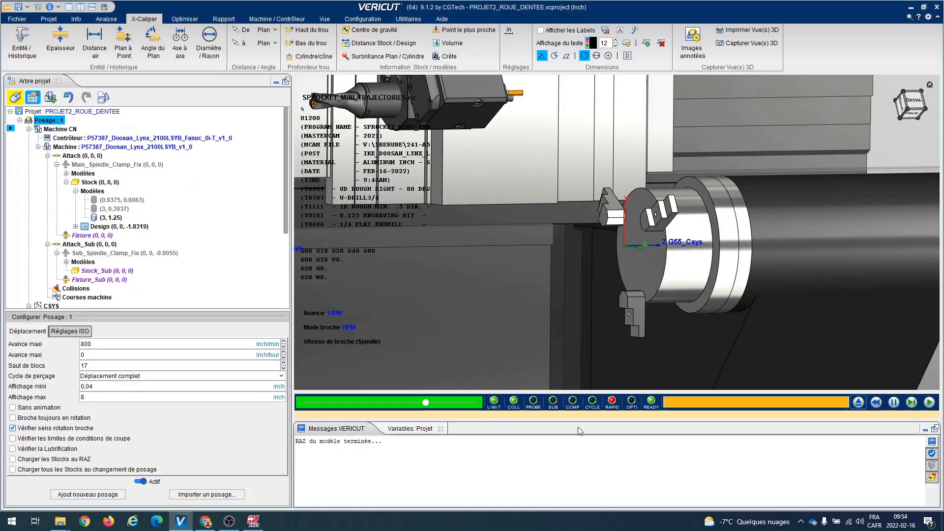
{"action": "scroll", "coordinate": [143, 300], "scroll_direction": "down", "scroll_amount": 4}
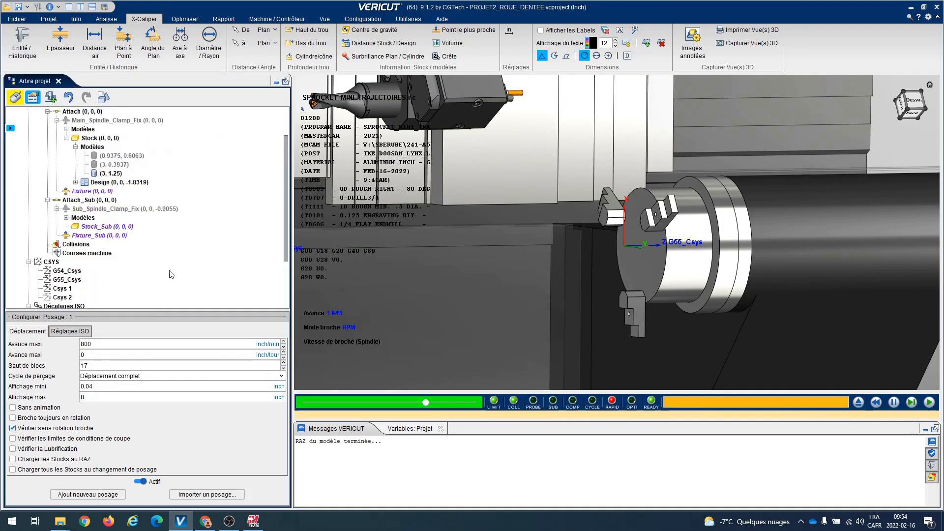
{"action": "right_click", "coordinate": [99, 286]}
{"action": "left_click", "coordinate": [117, 294]}
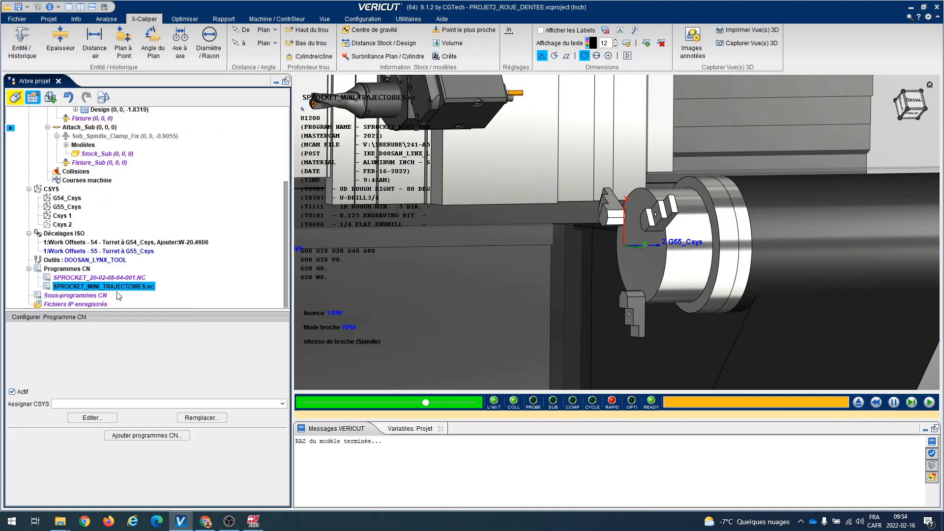
{"action": "left_click", "coordinate": [858, 403]}
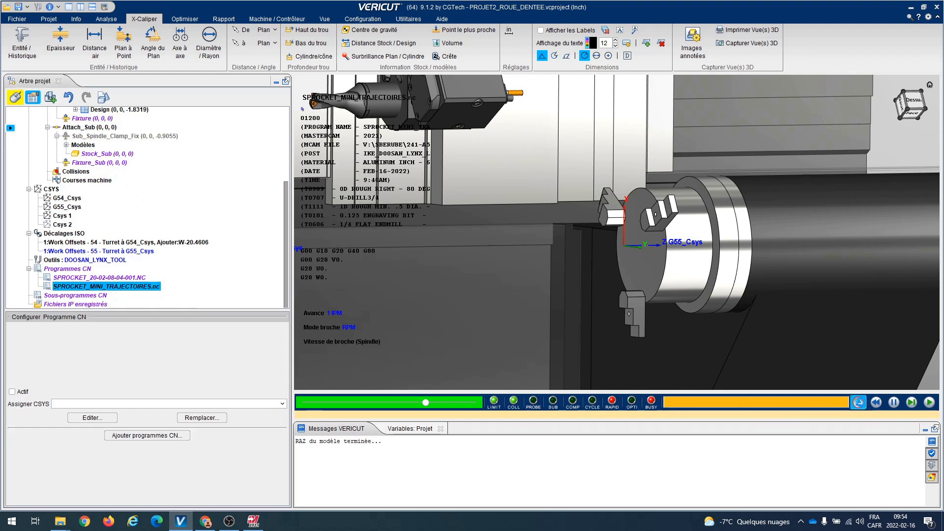
Switch to Mastercam, repost the operations over SPROCKET_MINI_TRAJECTOIRES.NC in the CODES folder, and open the posting messages
{"action": "left_click", "coordinate": [252, 521]}
{"action": "left_click", "coordinate": [106, 100]}
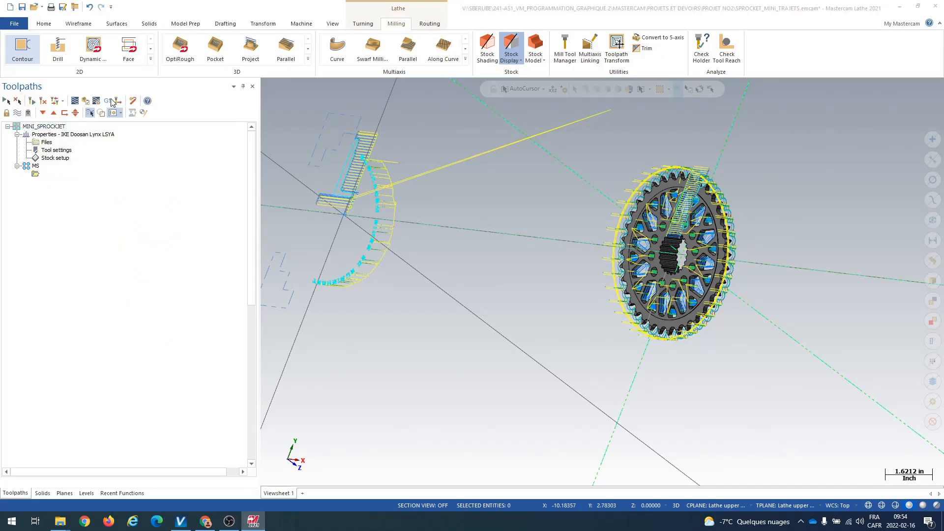
{"action": "left_click", "coordinate": [70, 292]}
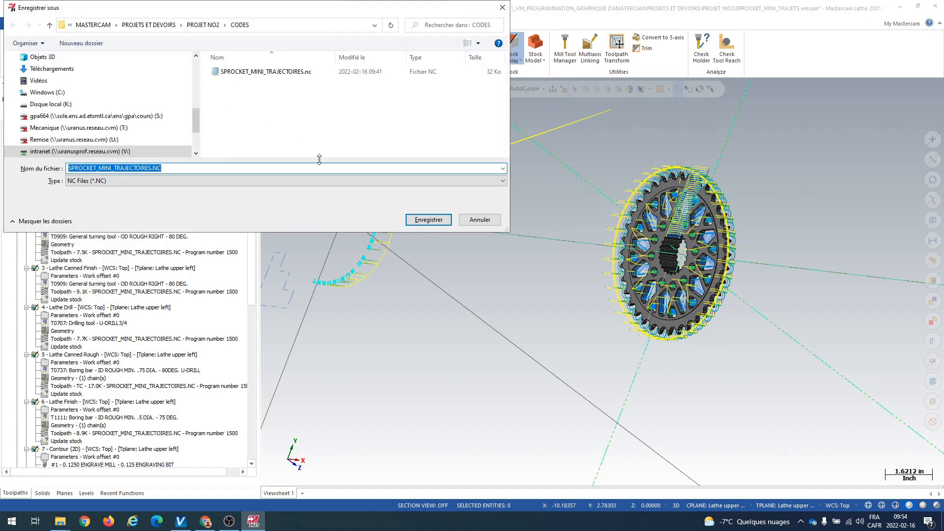
{"action": "left_click", "coordinate": [446, 221]}
{"action": "left_click", "coordinate": [496, 263]}
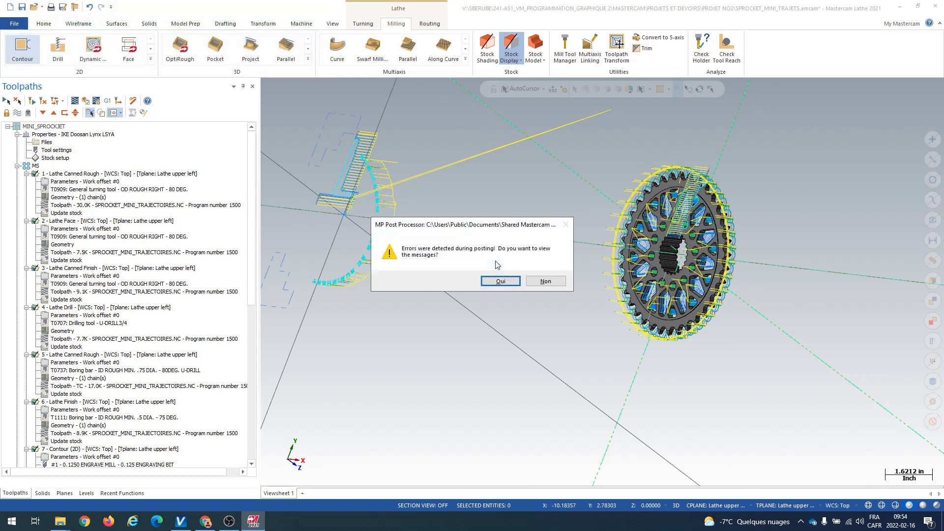
{"action": "left_click", "coordinate": [500, 281]}
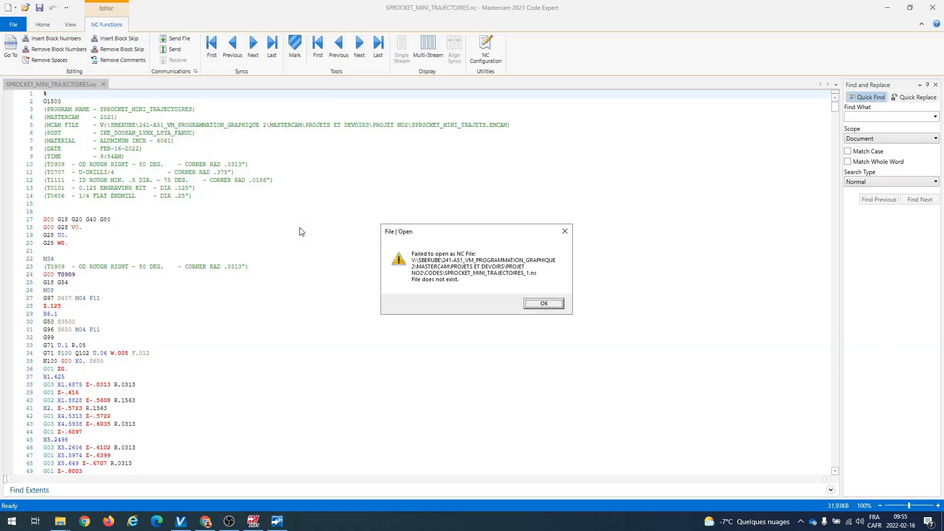
{"action": "left_click", "coordinate": [540, 304]}
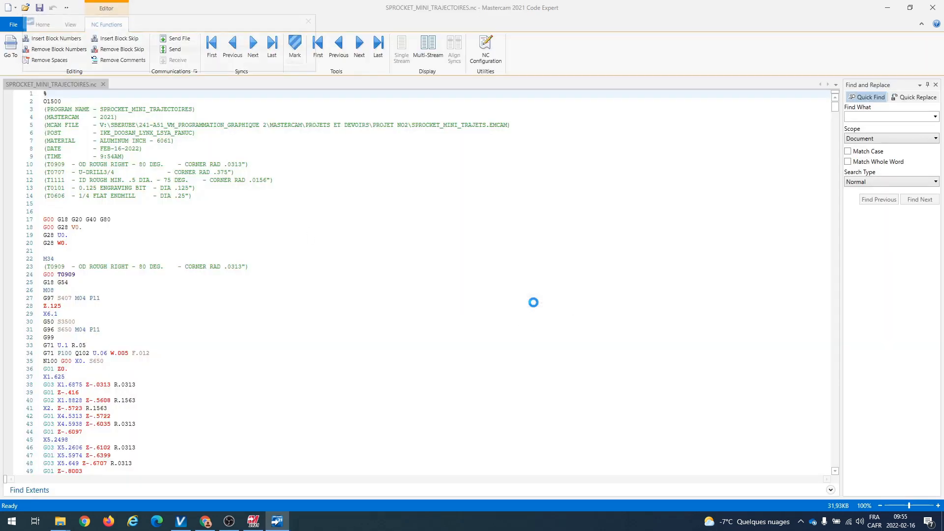
Read the SPROCKET_MINI_TRAJECTOIRES.err log, including the full sub-file error lines and the values associated with them
{"action": "left_click", "coordinate": [222, 150]}
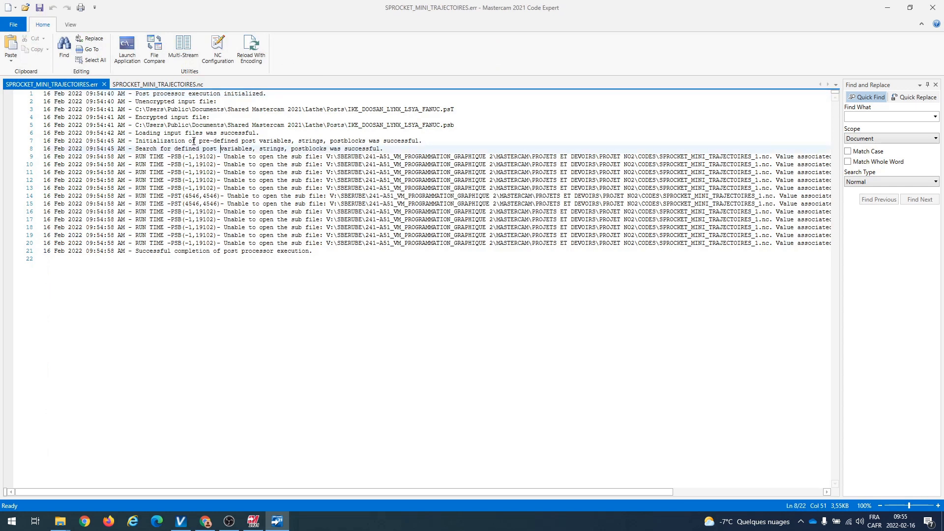
{"action": "left_click_drag", "start_coordinate": [247, 242], "coordinate": [515, 236]}
{"action": "left_click", "coordinate": [333, 243]}
{"action": "left_click_drag", "start_coordinate": [323, 242], "coordinate": [825, 249]}
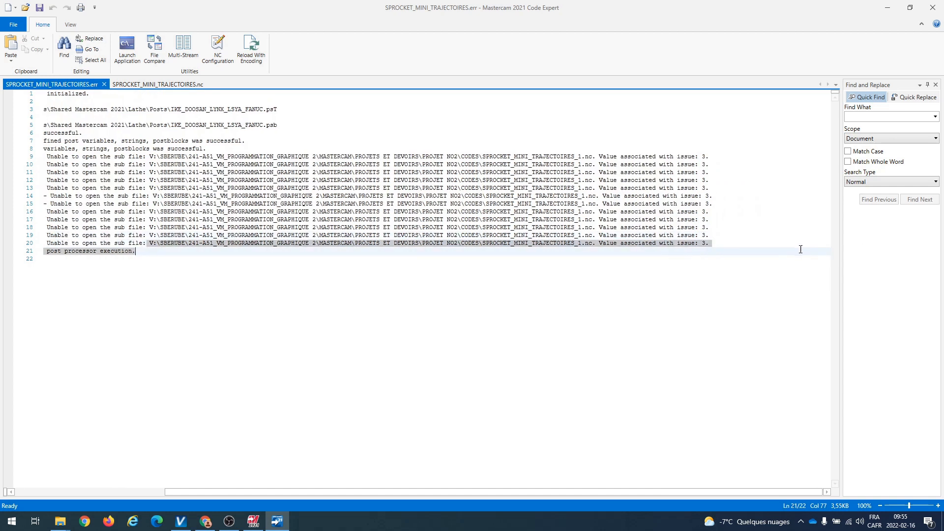
{"action": "left_click_drag", "start_coordinate": [703, 249], "coordinate": [683, 246]}
{"action": "left_click", "coordinate": [682, 246]}
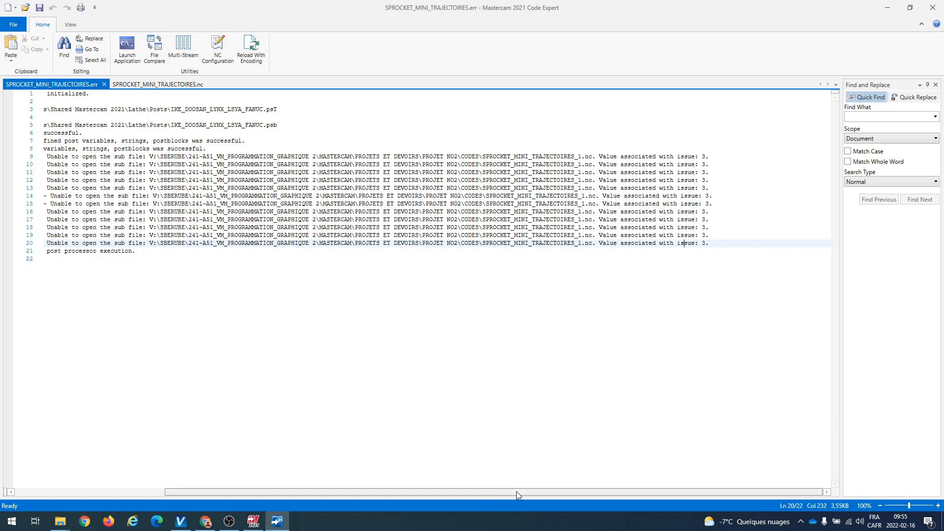
{"action": "left_click_drag", "start_coordinate": [517, 492], "coordinate": [368, 492]}
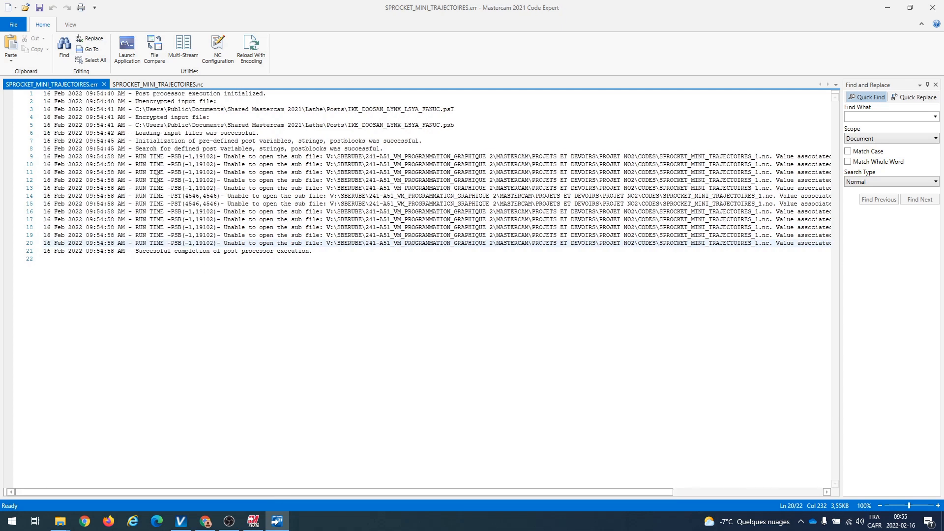
Review the posted SPROCKET_MINI_TRAJECTOIRES.nc code and save it over the existing file of the same name in the CODES folder
{"action": "left_click", "coordinate": [187, 86]}
{"action": "scroll", "coordinate": [69, 174], "scroll_direction": "down", "scroll_amount": 20}
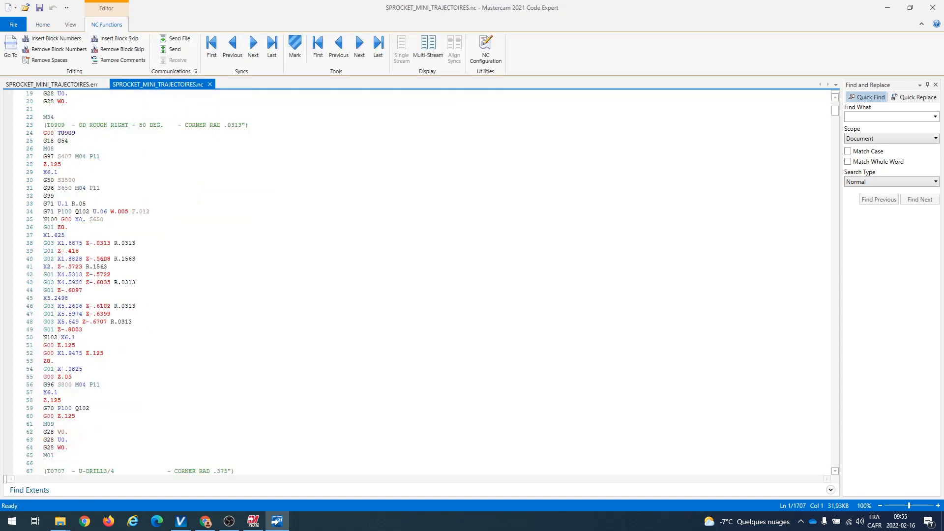
{"action": "left_click", "coordinate": [14, 25]}
{"action": "left_click", "coordinate": [26, 64]}
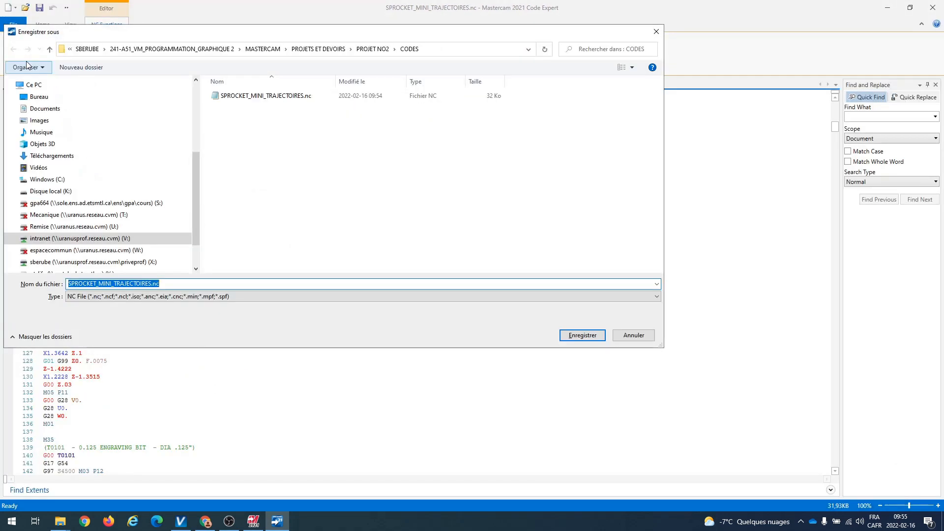
{"action": "left_click", "coordinate": [573, 337]}
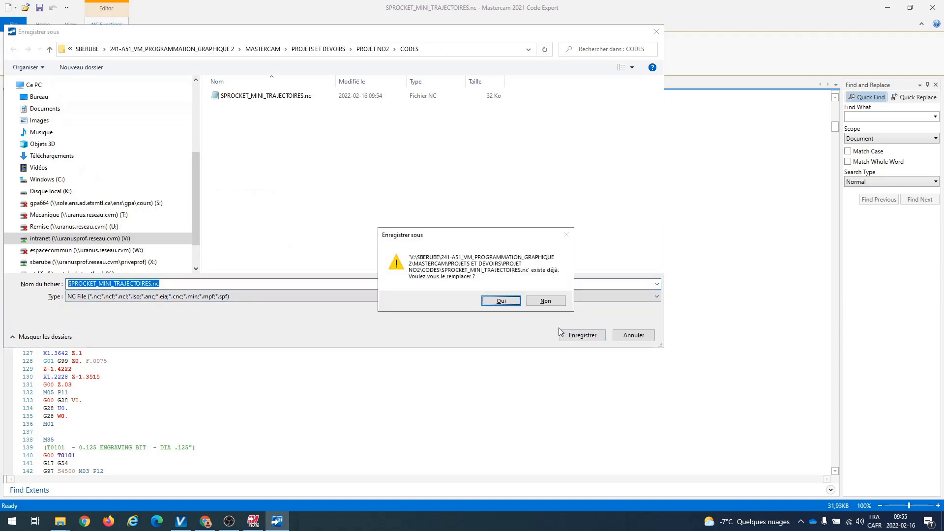
{"action": "left_click", "coordinate": [499, 300]}
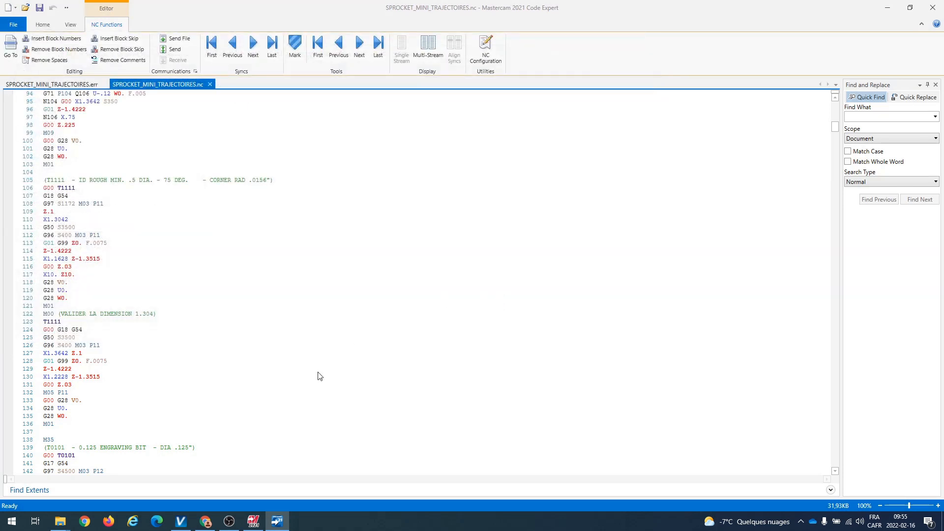
Switch to VERICUT, reset the model, and reactivate the NC program SPROCKET_MINI_TRAJECTOIRES.nc in the project
{"action": "left_click", "coordinate": [180, 521]}
{"action": "left_click", "coordinate": [856, 407]}
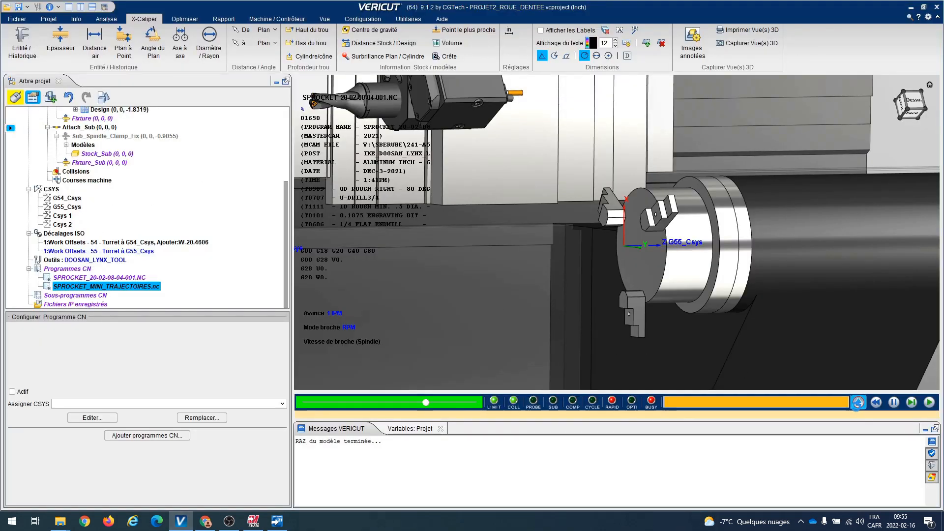
{"action": "left_click", "coordinate": [123, 279]}
{"action": "left_click", "coordinate": [123, 285]}
{"action": "right_click", "coordinate": [123, 286]}
{"action": "left_click", "coordinate": [126, 293]}
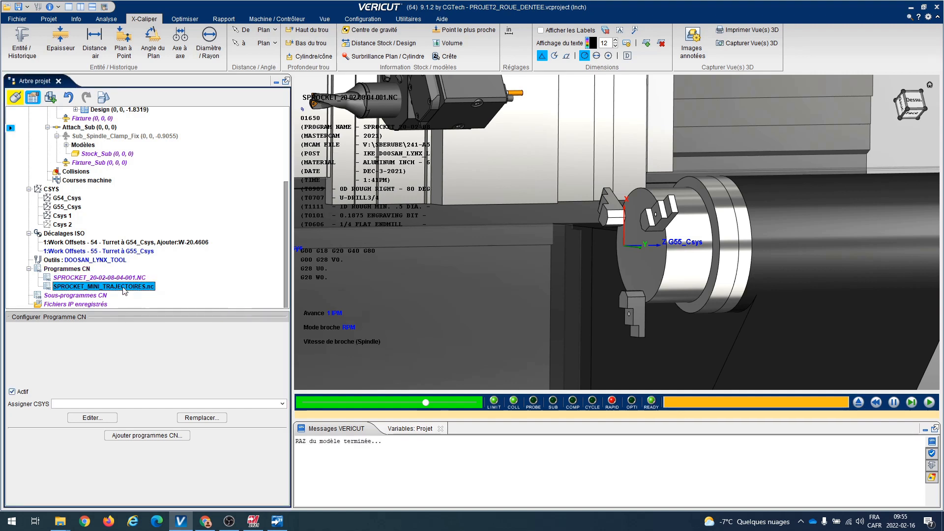
Reset the simulation and run the program through the T0909 outside roughing operation on the main spindle
{"action": "left_click", "coordinate": [858, 403]}
{"action": "left_click", "coordinate": [924, 401]}
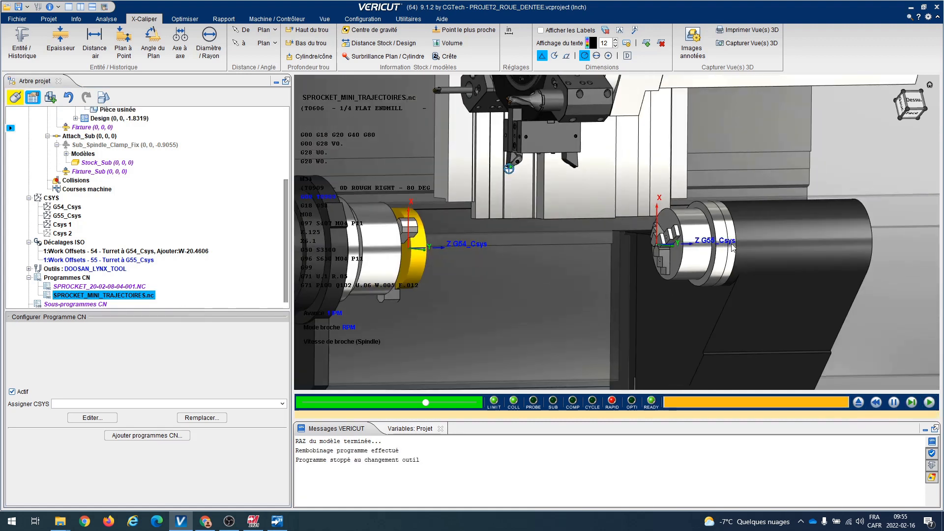
{"action": "left_click", "coordinate": [929, 403]}
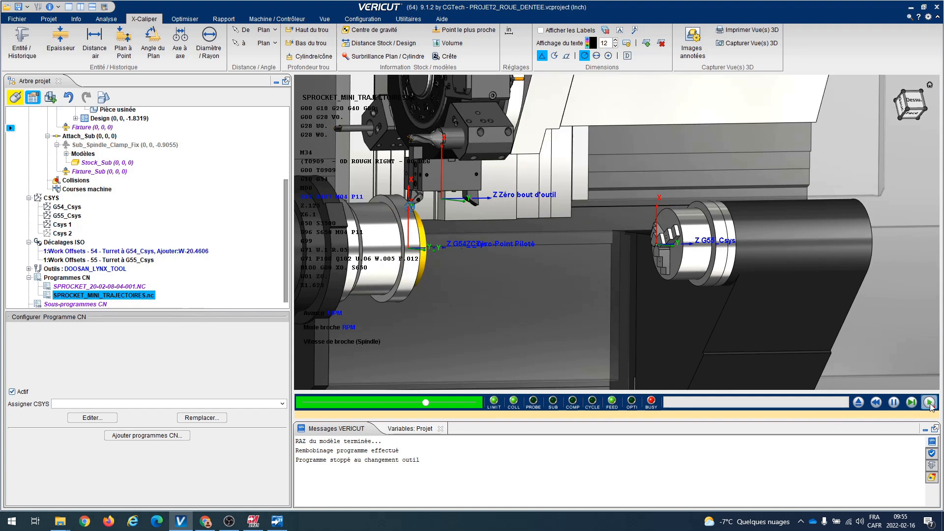
{"action": "middle_click_drag", "start_coordinate": [542, 285], "coordinate": [489, 286]}
{"action": "scroll", "coordinate": [489, 286], "scroll_direction": "up", "scroll_amount": 1}
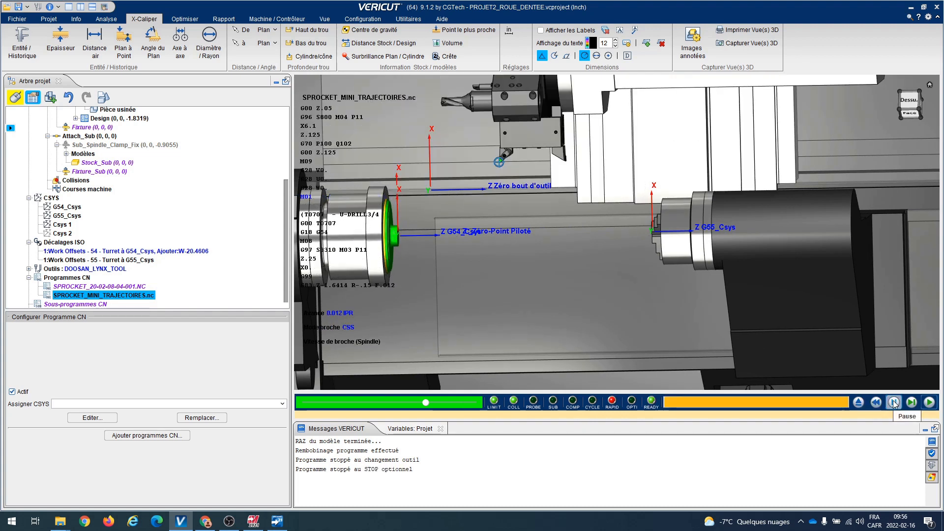
Continue the simulation through the T0707 drilling and T1111 boring operations and start the milling on the main spindle
{"action": "middle_click_drag", "start_coordinate": [666, 341], "coordinate": [674, 327]}
{"action": "left_click", "coordinate": [928, 403]}
{"action": "left_click", "coordinate": [929, 402]}
{"action": "left_click", "coordinate": [929, 402]}
{"action": "left_click", "coordinate": [929, 402]}
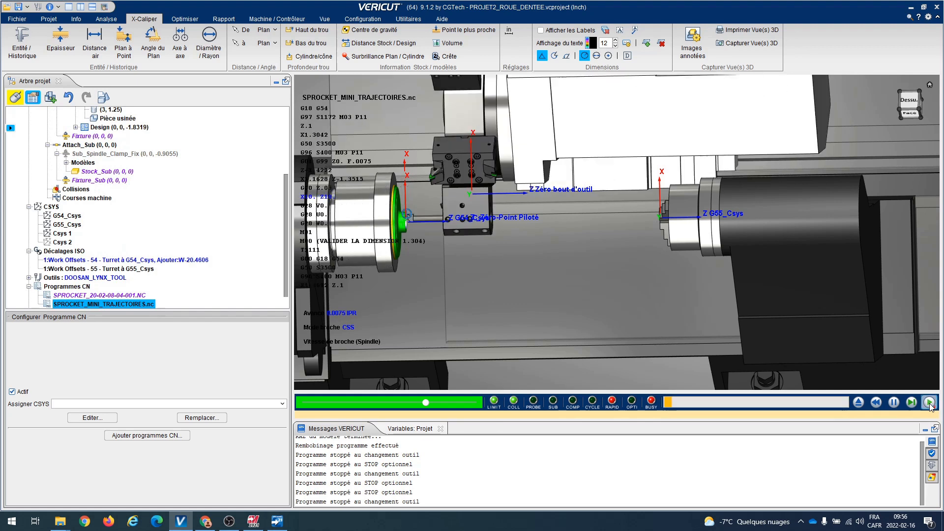
{"action": "left_click", "coordinate": [929, 402]}
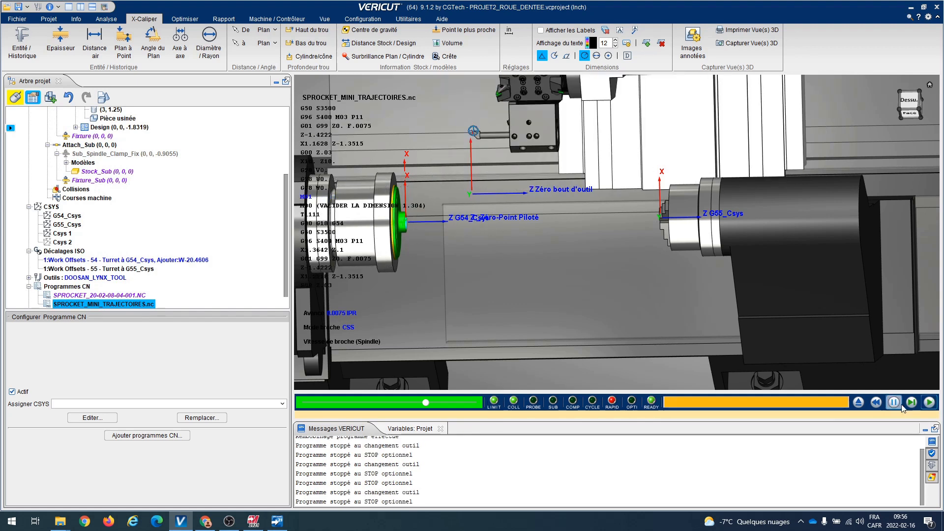
{"action": "left_click", "coordinate": [926, 406]}
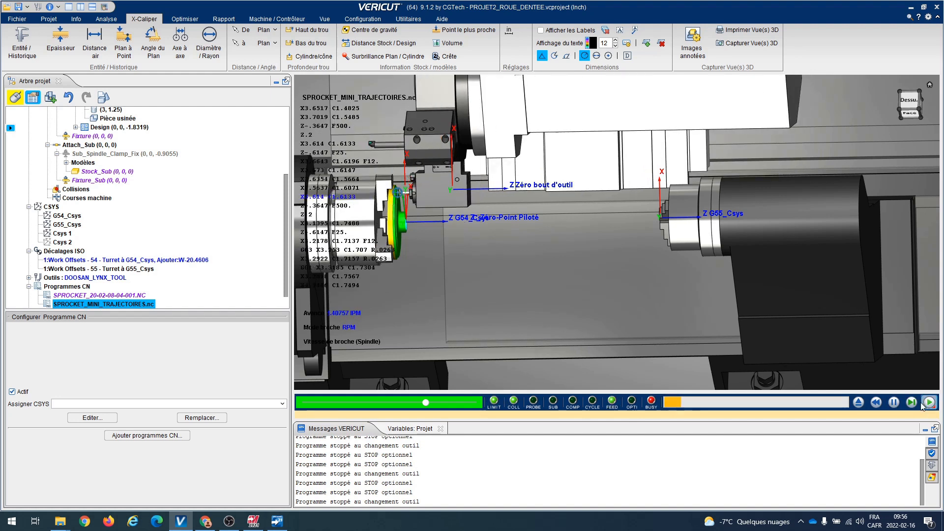
Inspect the sprocket during milling and continue the simulation through the part transfer to the sub-spindle
{"action": "middle_click_drag", "start_coordinate": [436, 287], "coordinate": [554, 285]}
{"action": "scroll", "coordinate": [553, 285], "scroll_direction": "up", "scroll_amount": 5}
{"action": "middle_click_drag", "start_coordinate": [449, 263], "coordinate": [568, 268]}
{"action": "middle_click_drag", "start_coordinate": [668, 277], "coordinate": [639, 311]}
{"action": "scroll", "coordinate": [617, 236], "scroll_direction": "down", "scroll_amount": 3}
{"action": "scroll", "coordinate": [638, 311], "scroll_direction": "down", "scroll_amount": 3}
{"action": "left_click", "coordinate": [929, 403]}
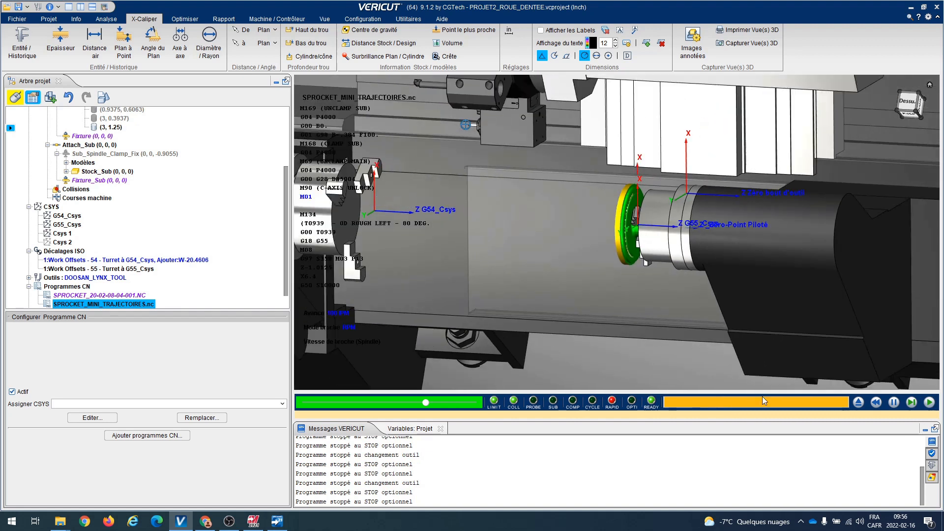
Run the T0939 OD rough left operation on the sub-spindle and examine the turned back face
{"action": "left_click", "coordinate": [931, 403]}
{"action": "left_click", "coordinate": [930, 403]}
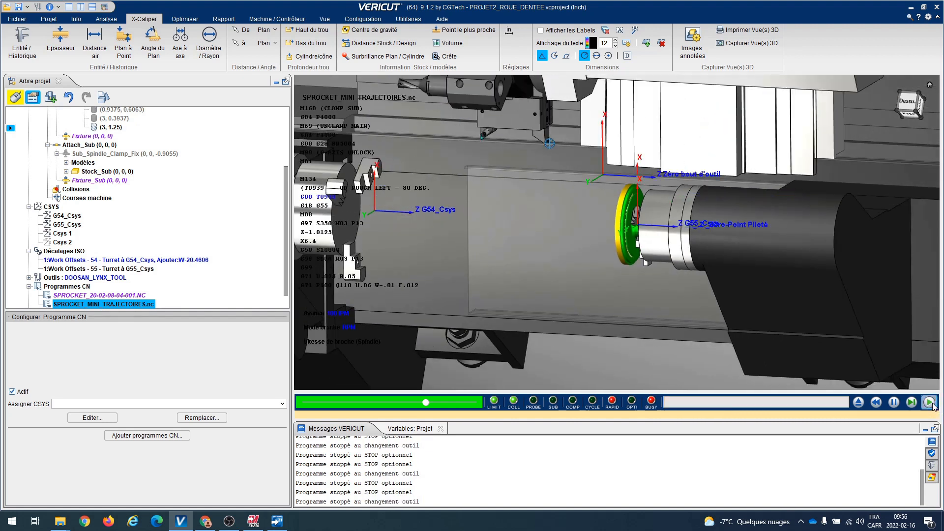
{"action": "middle_click_drag", "start_coordinate": [770, 312], "coordinate": [660, 274]}
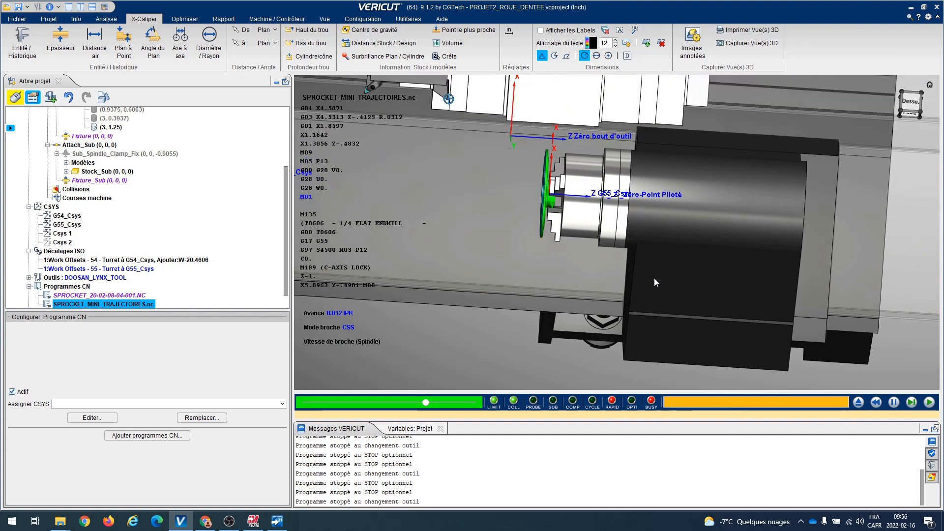
{"action": "scroll", "coordinate": [623, 274], "scroll_direction": "up", "scroll_amount": 3}
{"action": "scroll", "coordinate": [624, 259], "scroll_direction": "down", "scroll_amount": 5}
Run the T0606 1/4 flat endmill operation on the sub-spindle, increase the simulation speed, and inspect the sprocket during milling
{"action": "left_click", "coordinate": [931, 401]}
{"action": "left_click", "coordinate": [930, 402]}
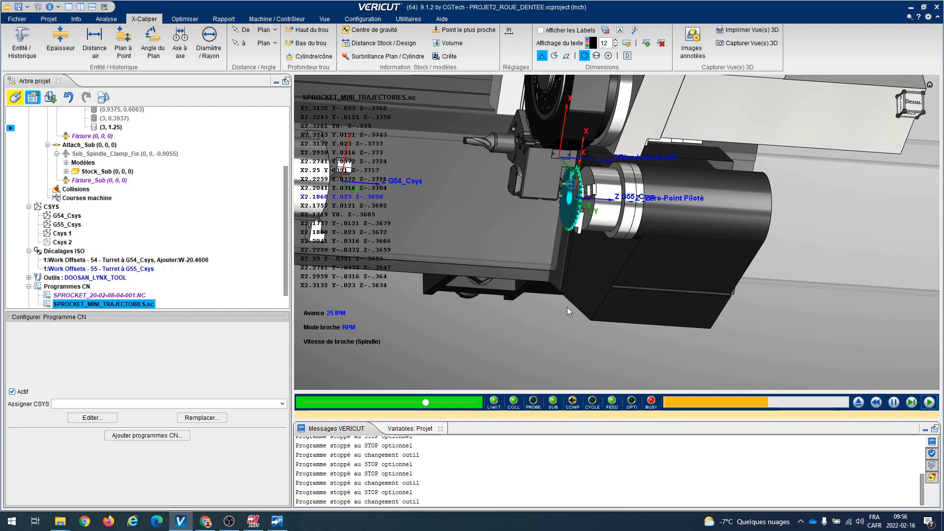
{"action": "middle_click_drag", "start_coordinate": [627, 326], "coordinate": [641, 274]}
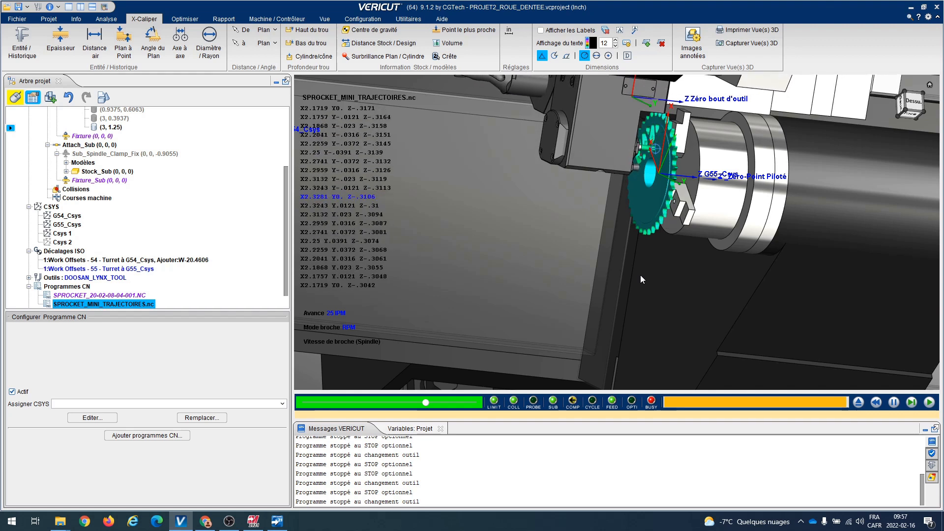
{"action": "middle_click_drag", "start_coordinate": [640, 275], "coordinate": [562, 358]}
{"action": "scroll", "coordinate": [584, 291], "scroll_direction": "up", "scroll_amount": 5}
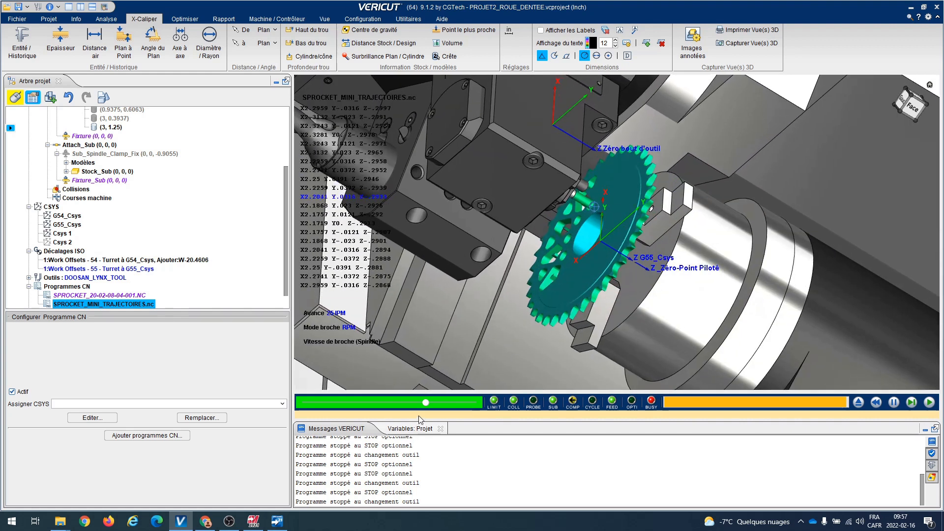
{"action": "left_click_drag", "start_coordinate": [425, 402], "coordinate": [452, 404]}
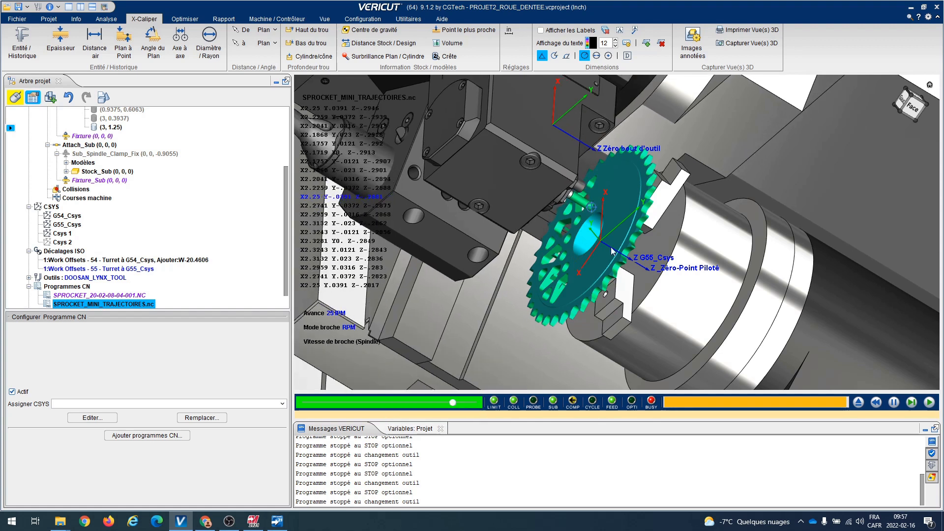
{"action": "middle_click_drag", "start_coordinate": [611, 248], "coordinate": [592, 223]}
{"action": "scroll", "coordinate": [595, 296], "scroll_direction": "down", "scroll_amount": 5}
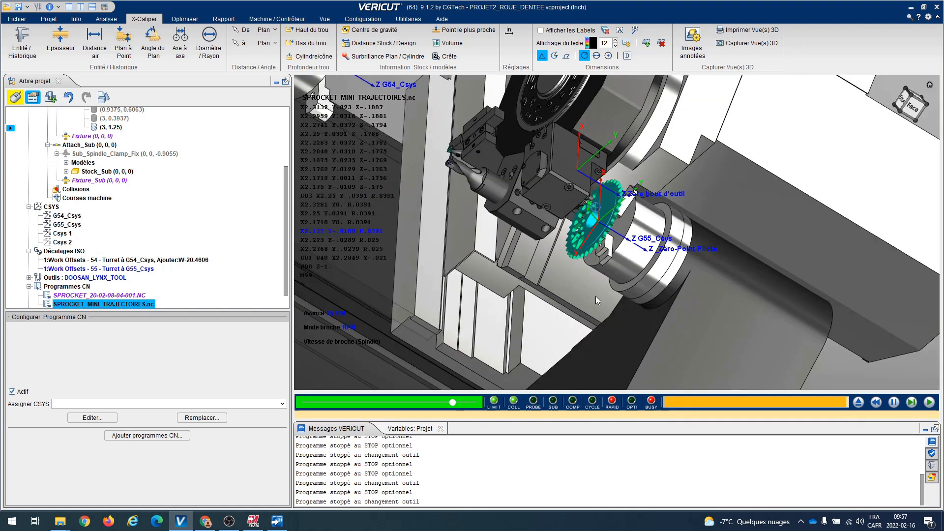